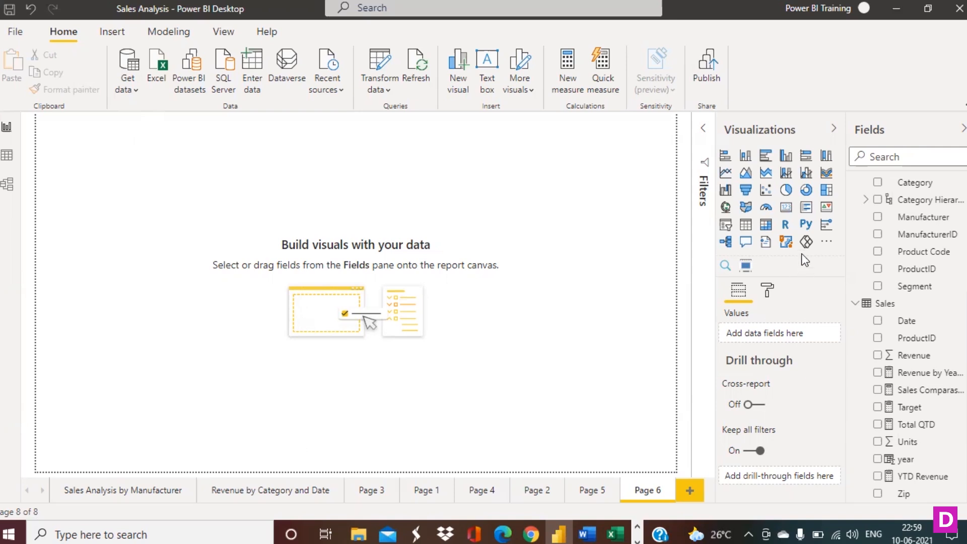
- Add a key influencers visual to Page 6, move it slightly inward, and enlarge it to cover most of the page
click(826, 227)
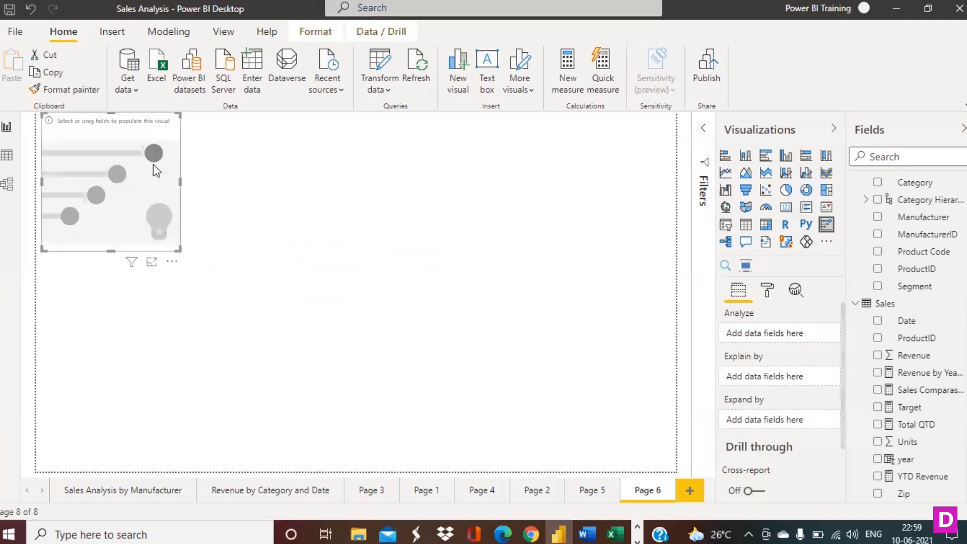
drag(137, 126, 175, 137)
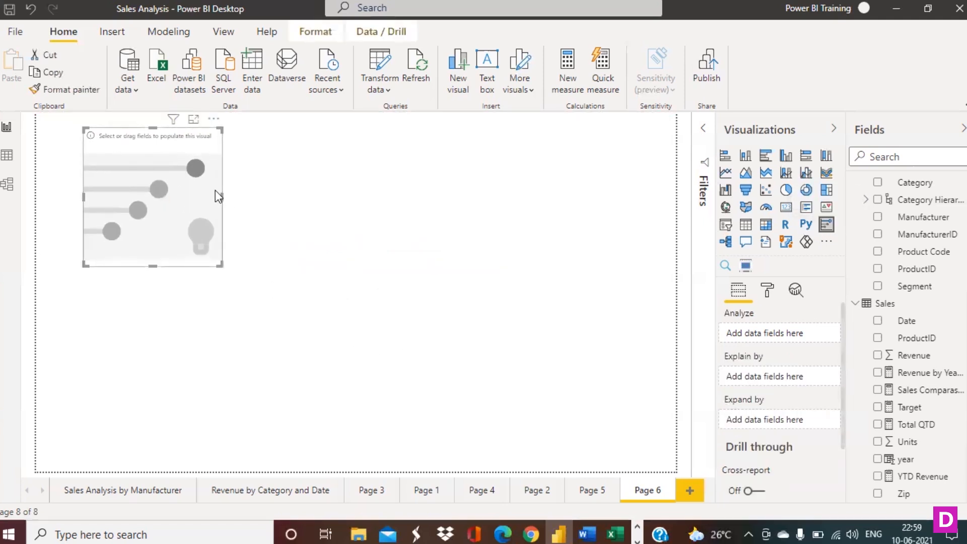
drag(223, 195, 486, 237)
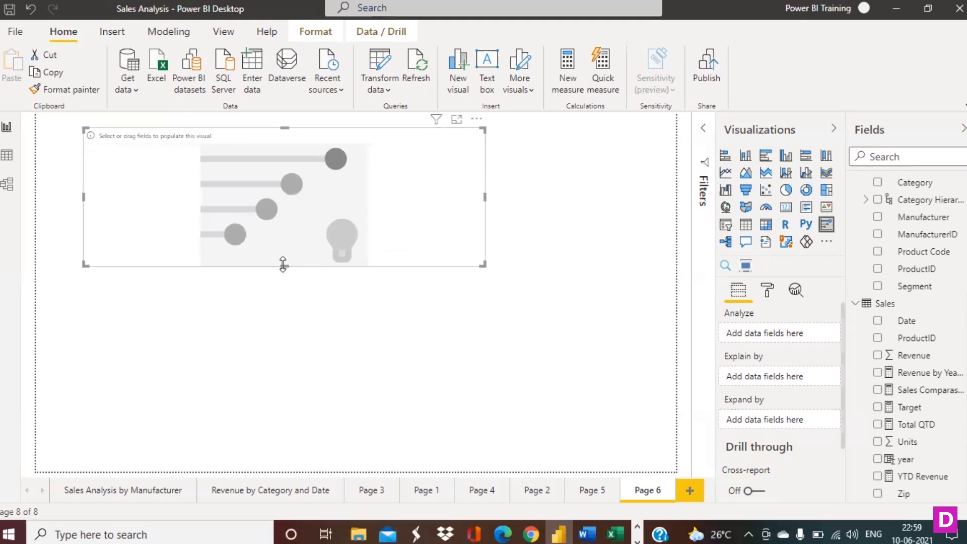
drag(282, 265, 302, 417)
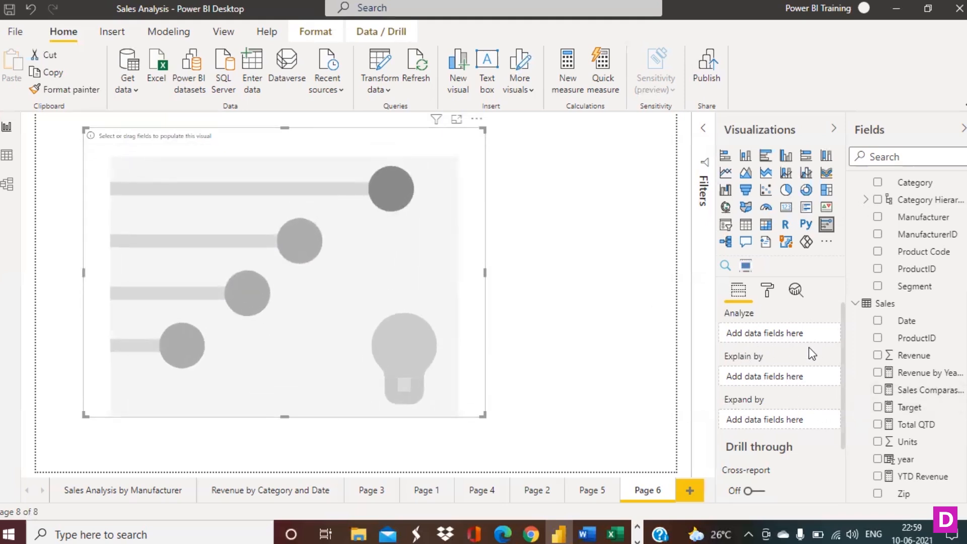
- Set the key influencers visual to analyze Revenue, explained by Manufacturer
drag(907, 356, 766, 336)
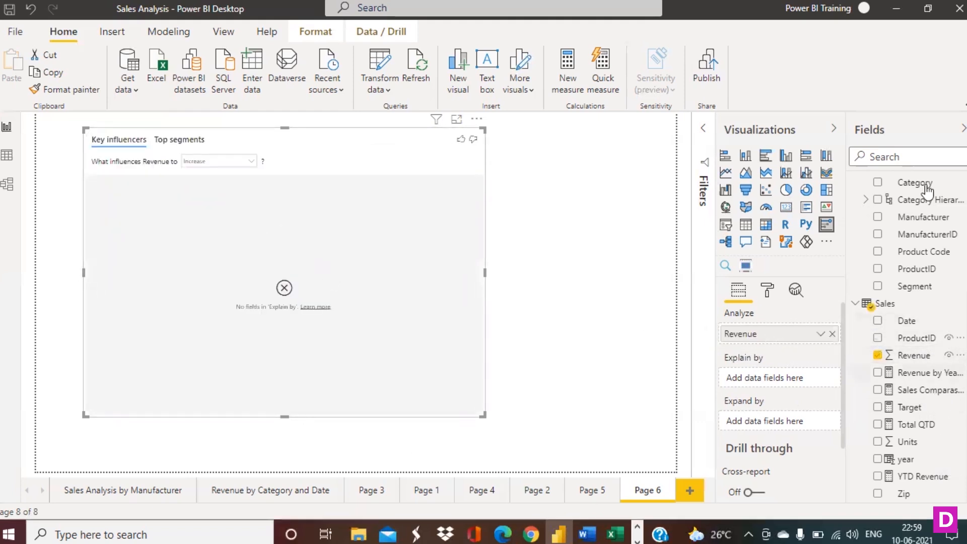
drag(909, 222, 750, 375)
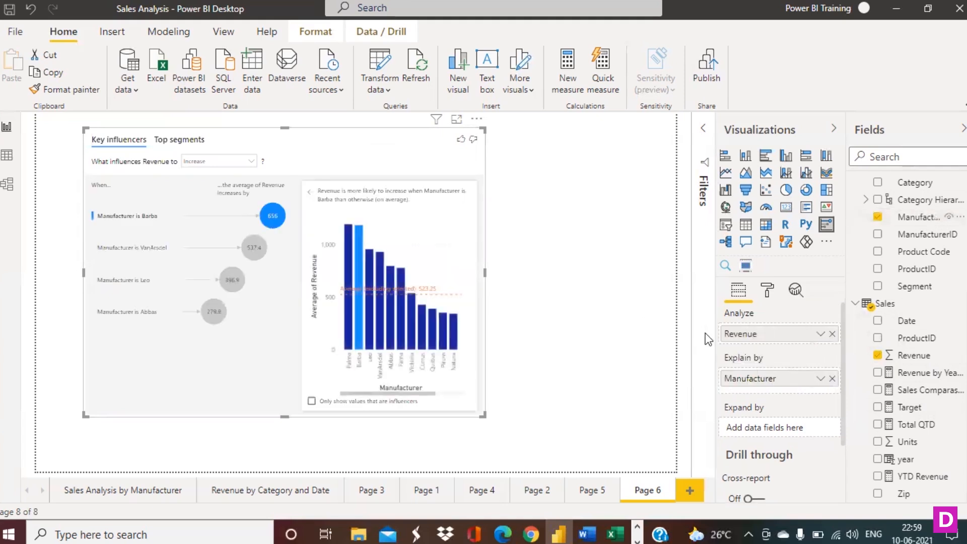
- Enlarge the key influencers visual further in width and height so it nearly fills the page
click(487, 271)
click(411, 141)
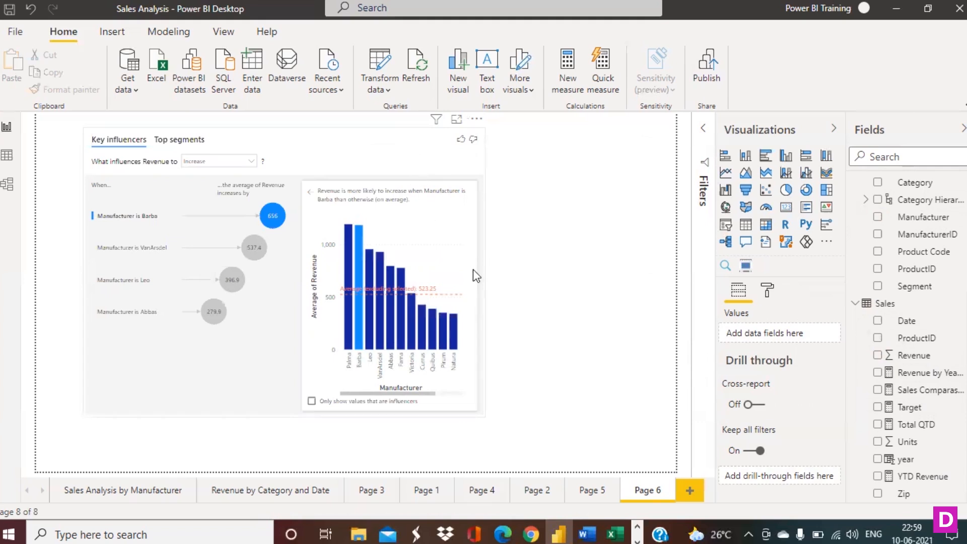
drag(483, 270, 623, 272)
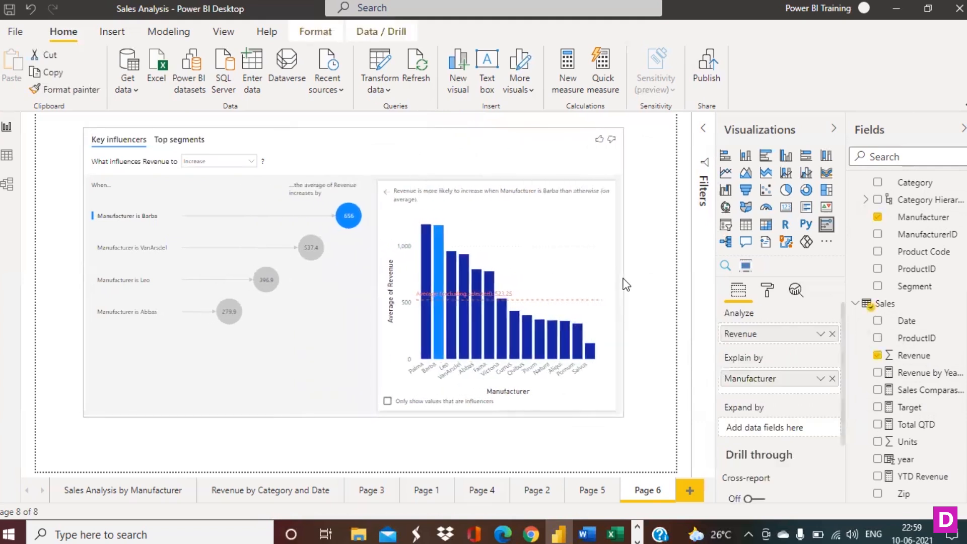
drag(353, 417, 355, 449)
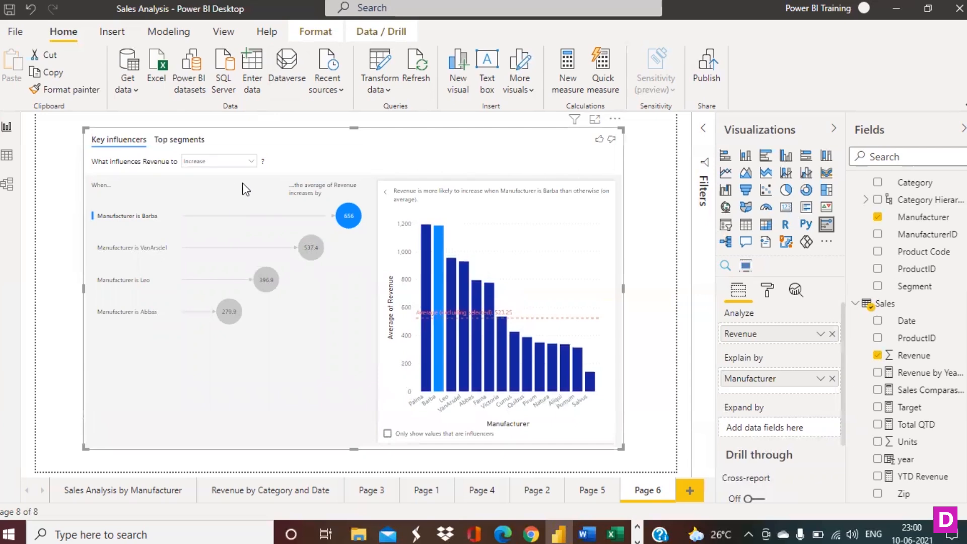
click(354, 126)
click(357, 129)
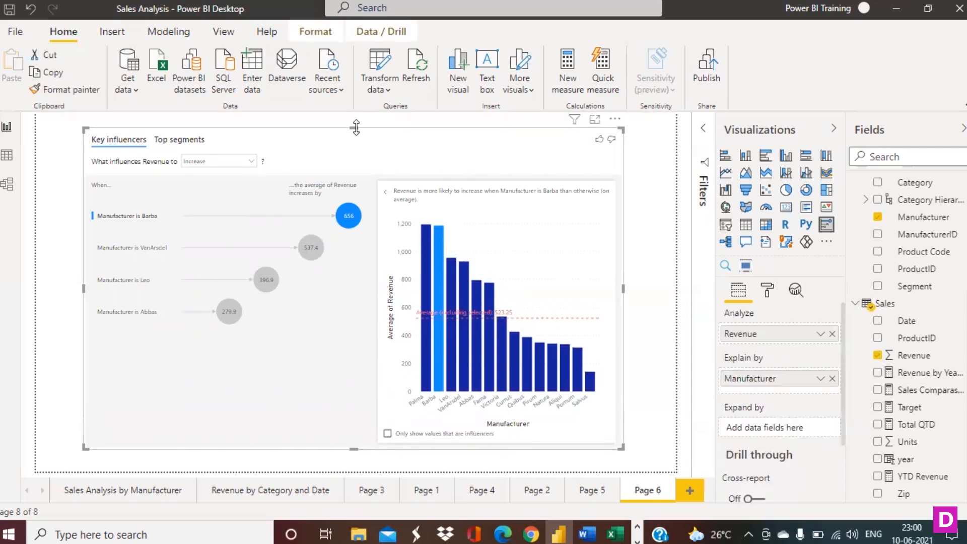
drag(355, 121, 356, 119)
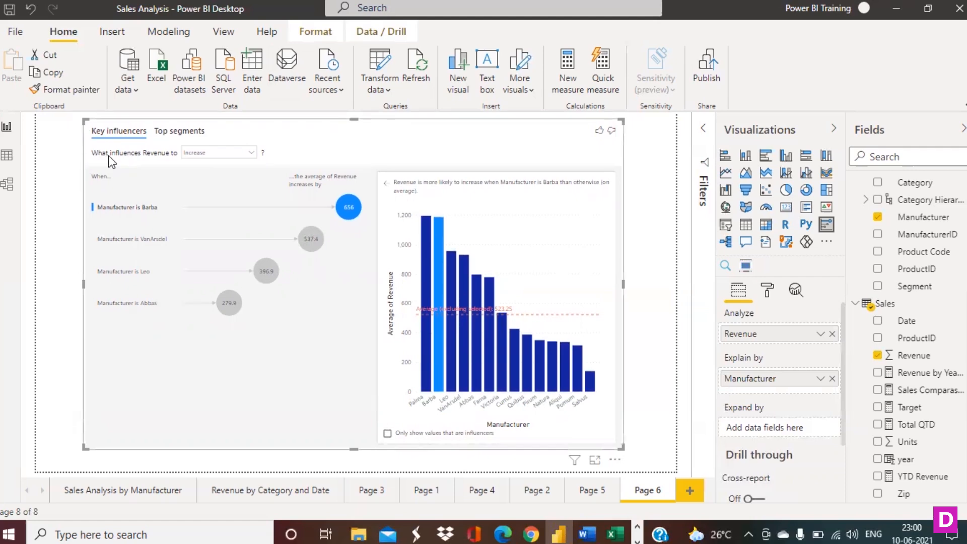
- Examine which manufacturers make Revenue decrease, and return the influence direction to Increase
click(251, 152)
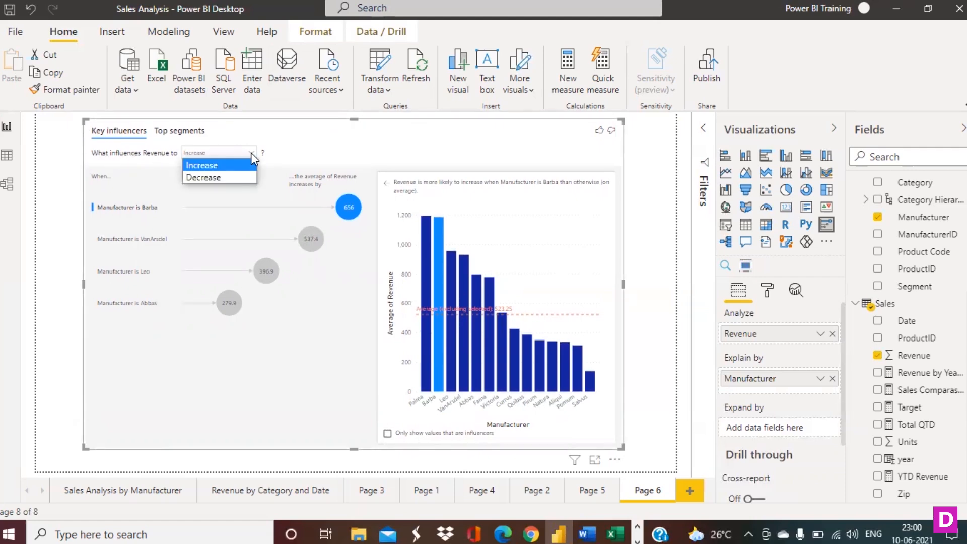
click(221, 176)
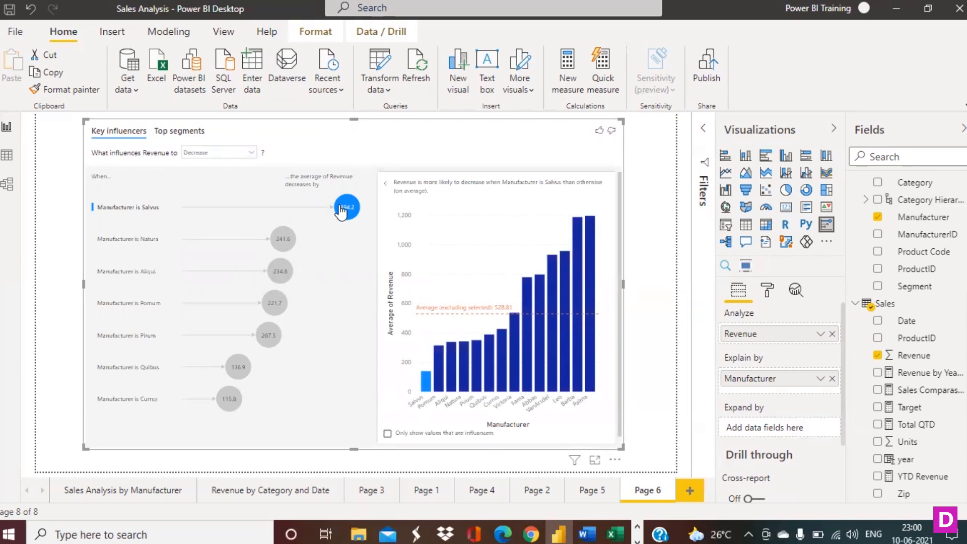
mouse_move(343, 214)
click(246, 154)
click(245, 162)
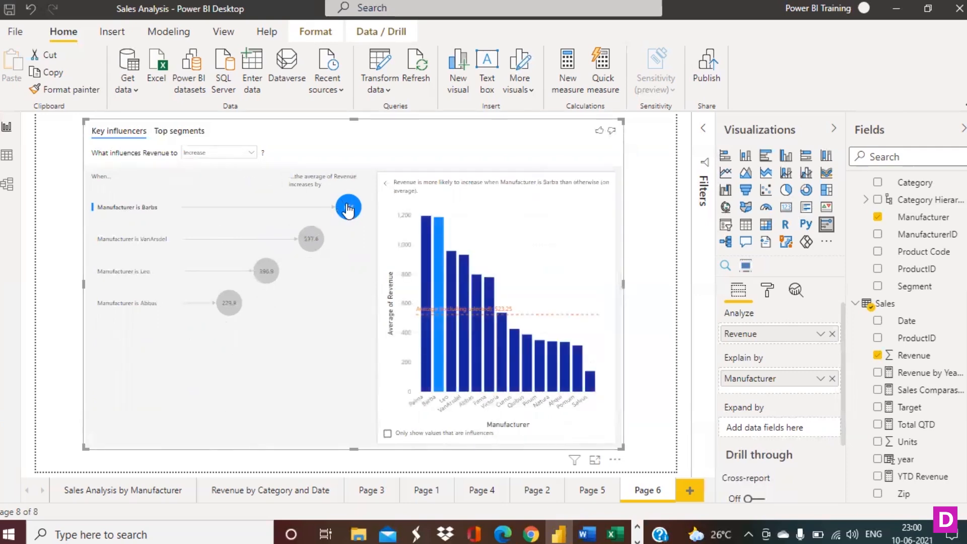
- Inspect the average revenue details of the Barba column in the Manufacturer chart and clear its highlight
click(640, 322)
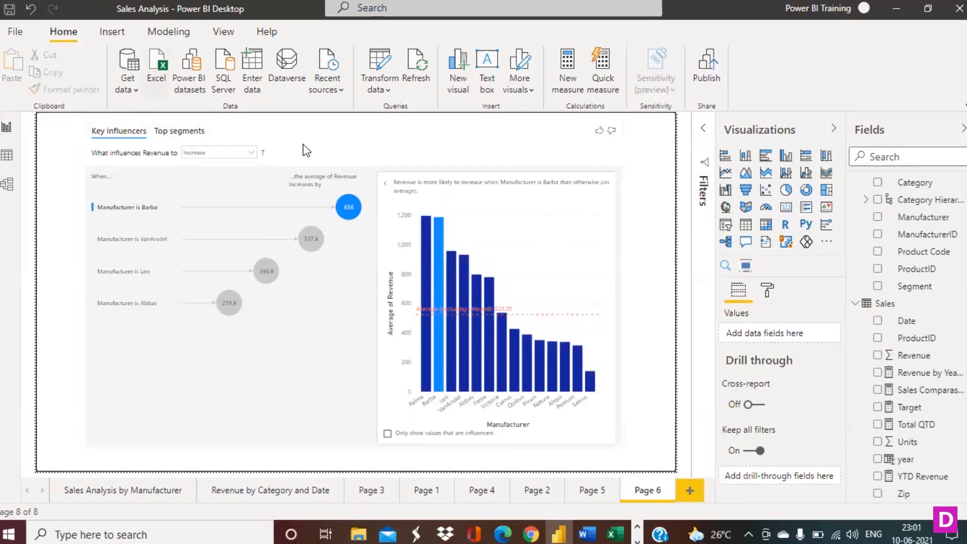
click(441, 255)
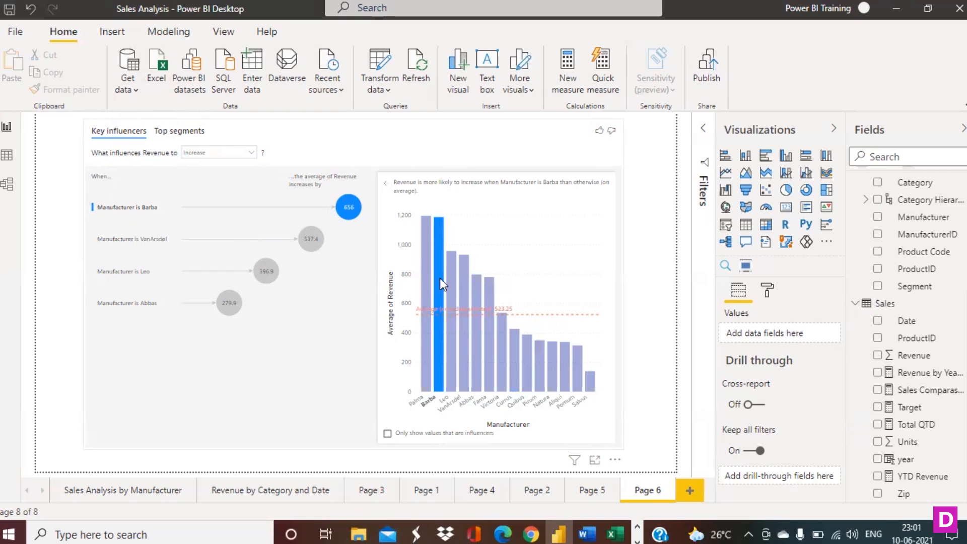
mouse_move(439, 278)
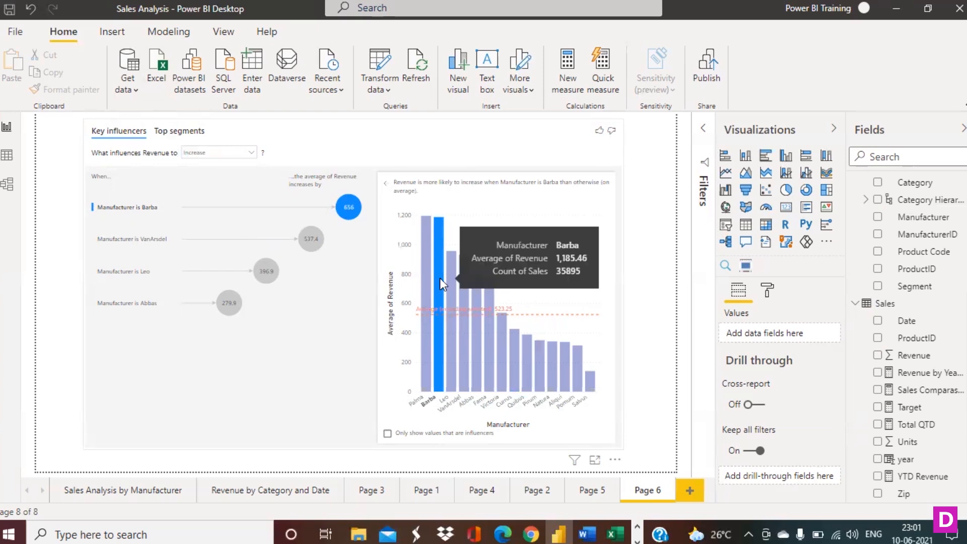
click(440, 278)
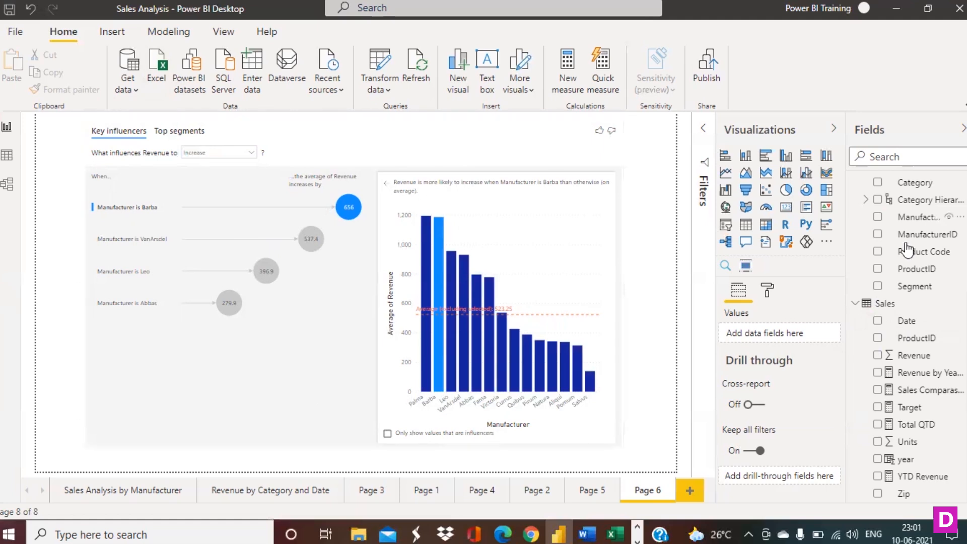
- Add Category as a second explanatory field, below Manufacturer, in the key influencers visual
click(452, 149)
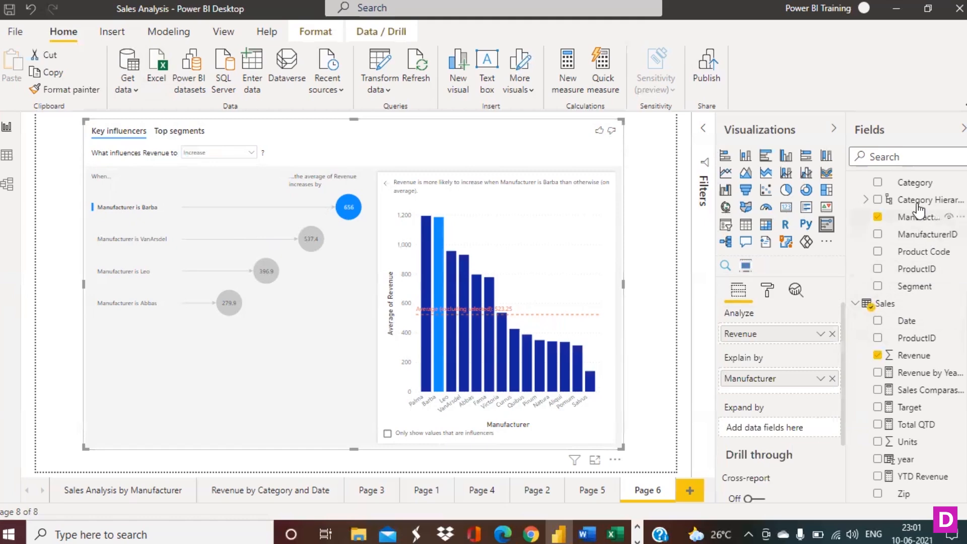
drag(909, 183, 793, 364)
drag(766, 381, 766, 383)
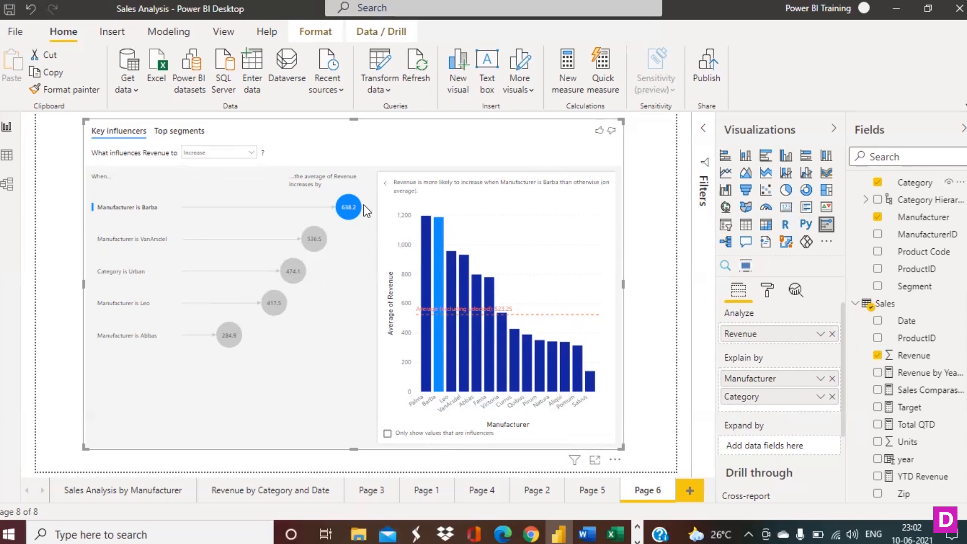
- Examine the Barba influencer and the details of the Barba and Palma columns in the chart
click(348, 210)
click(348, 210)
mouse_move(442, 316)
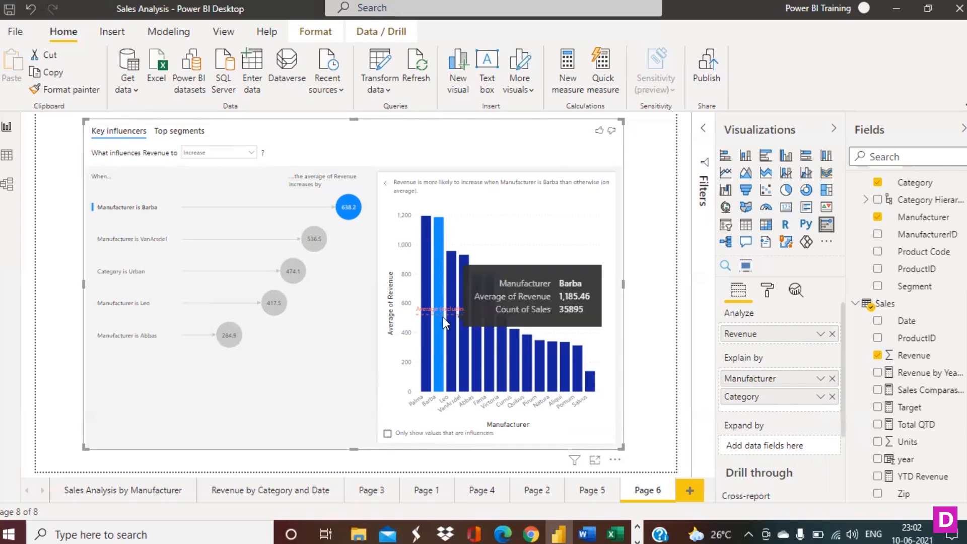
click(427, 275)
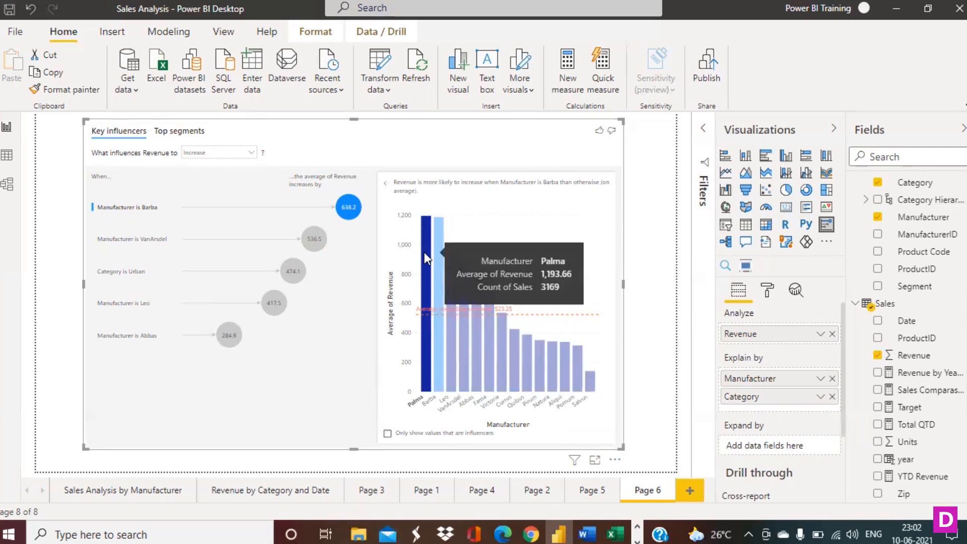
click(429, 252)
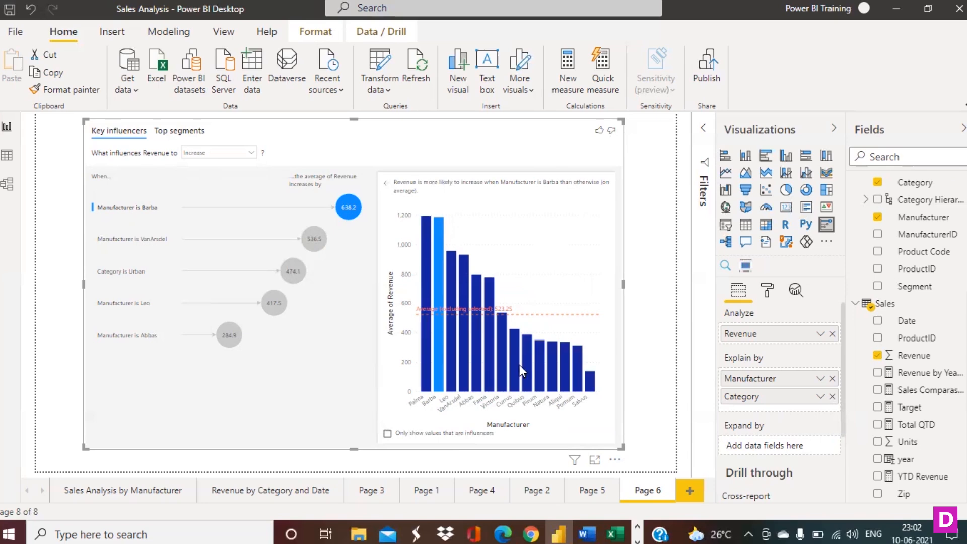
- Limit the Manufacturer column chart to values that are influencers
click(387, 434)
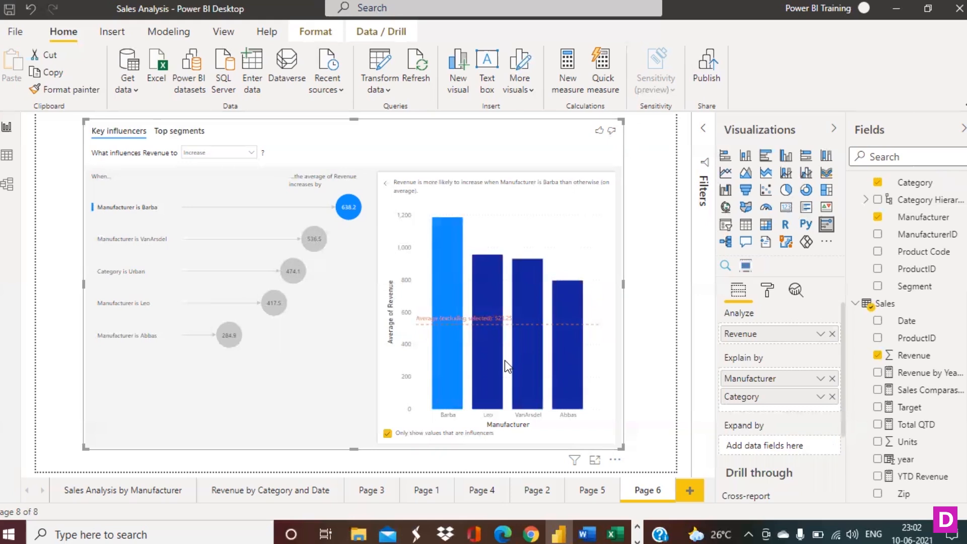
- View the top segments for Revenue, return to the key influencers, and close and reopen the Barba influencer's detail chart
click(174, 135)
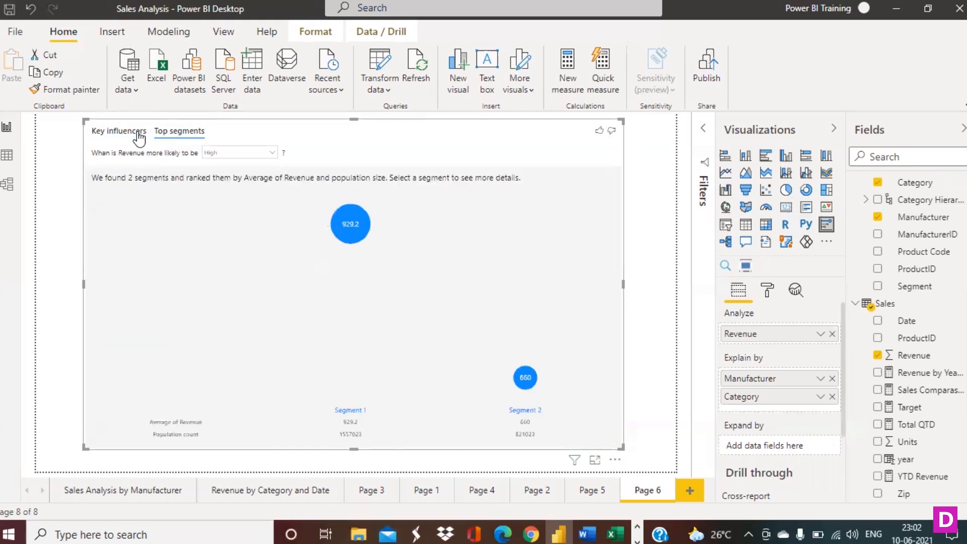
click(102, 133)
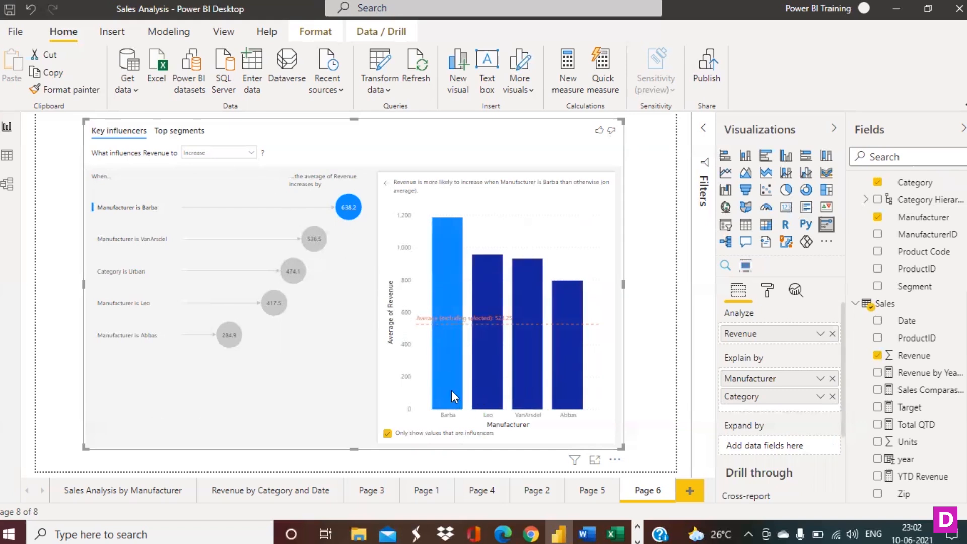
mouse_move(446, 389)
click(386, 186)
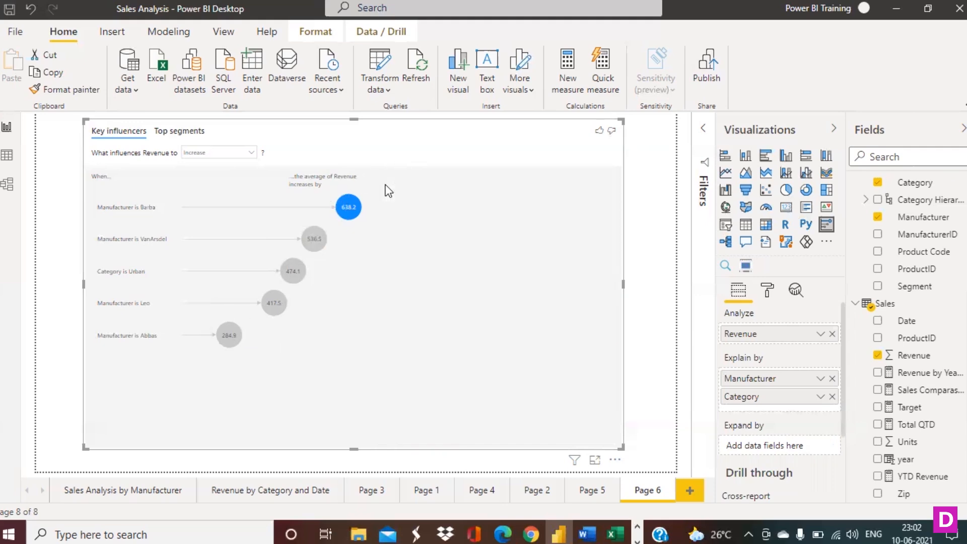
click(343, 209)
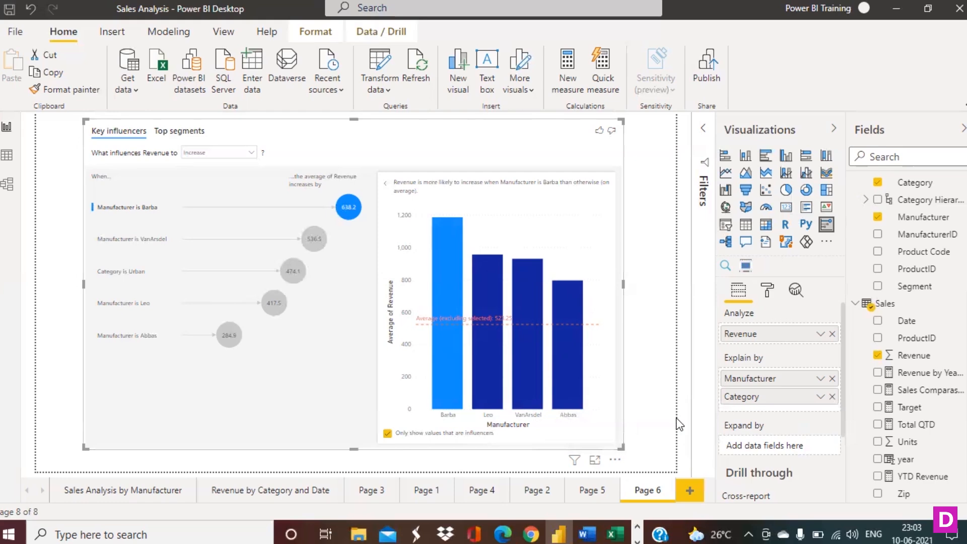
- Add a new report page and place a decomposition tree on it, enlarged to cover most of the page
click(688, 491)
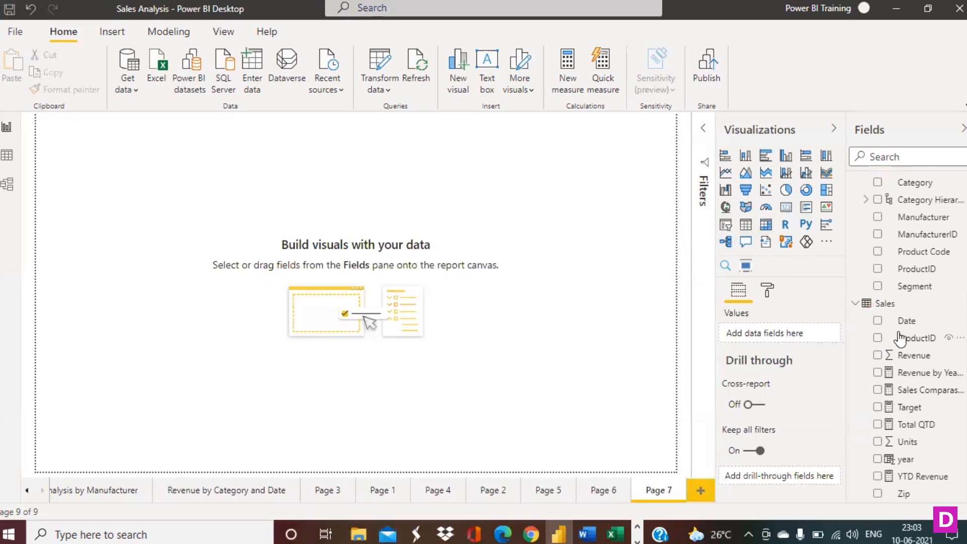
click(727, 243)
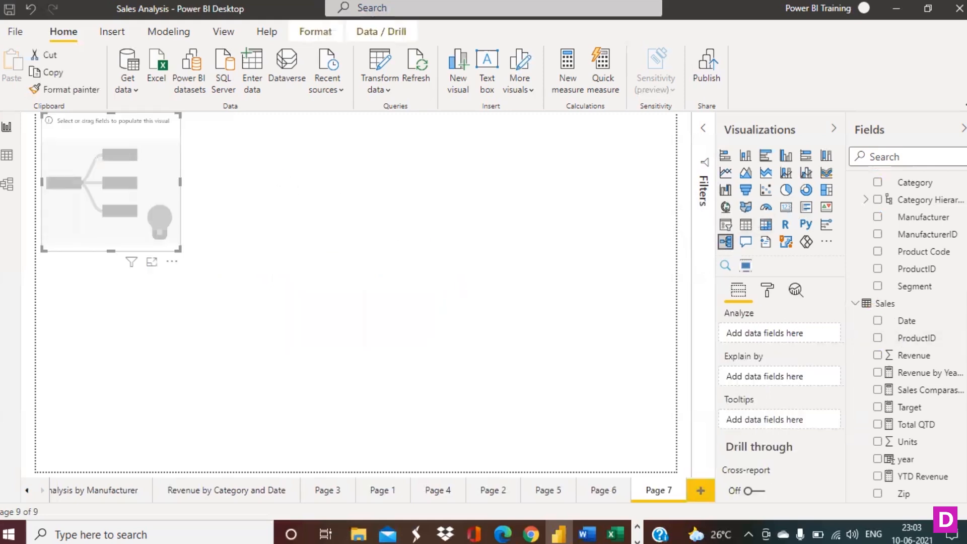
drag(82, 129, 315, 164)
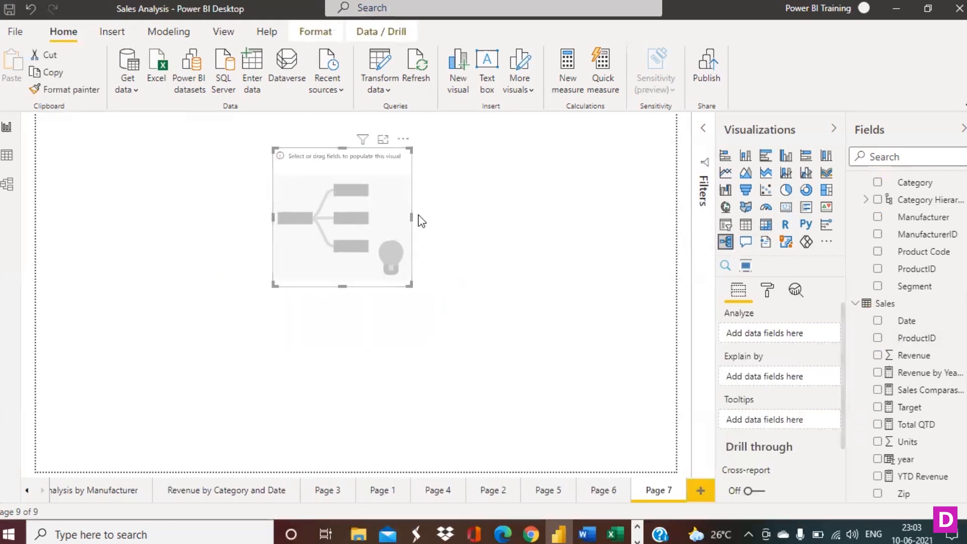
drag(412, 218, 604, 240)
drag(439, 285, 446, 437)
click(271, 296)
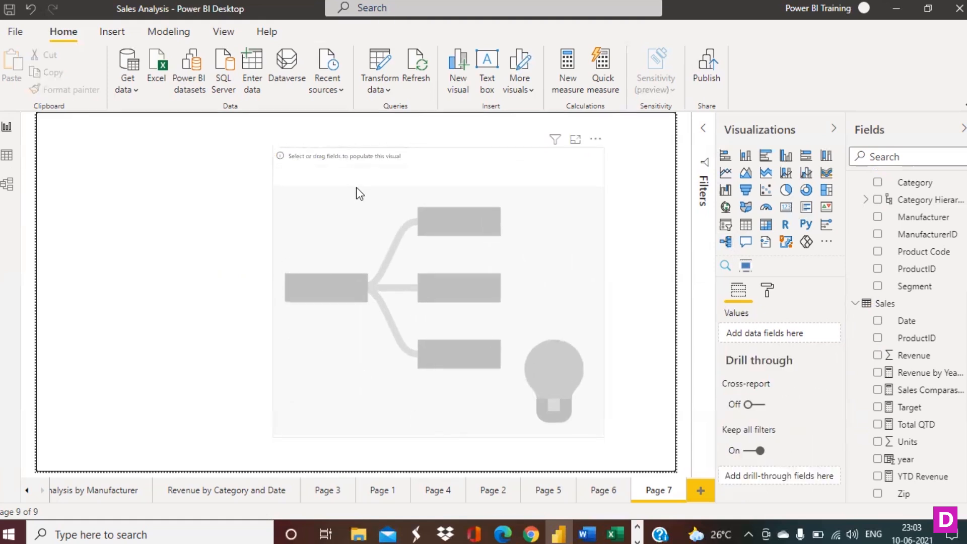
click(275, 293)
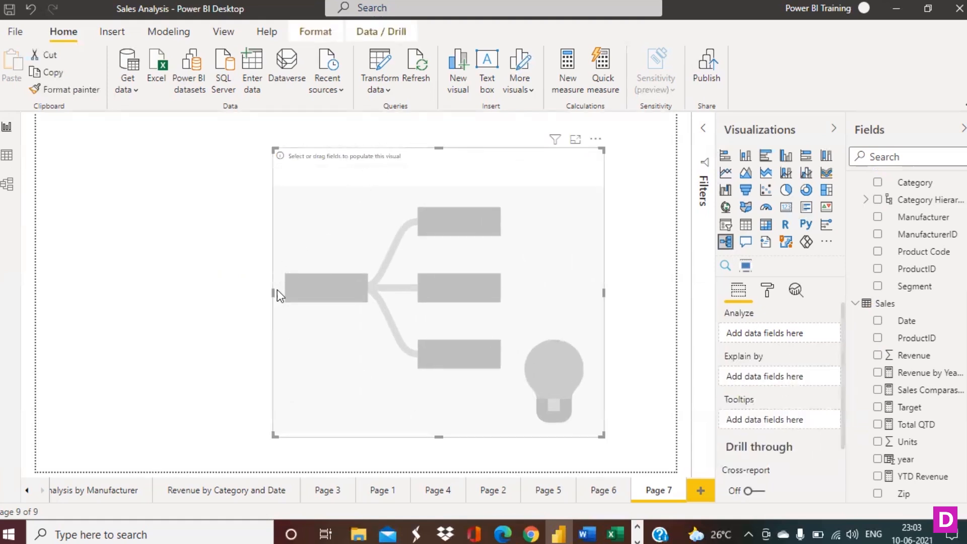
drag(272, 288, 70, 292)
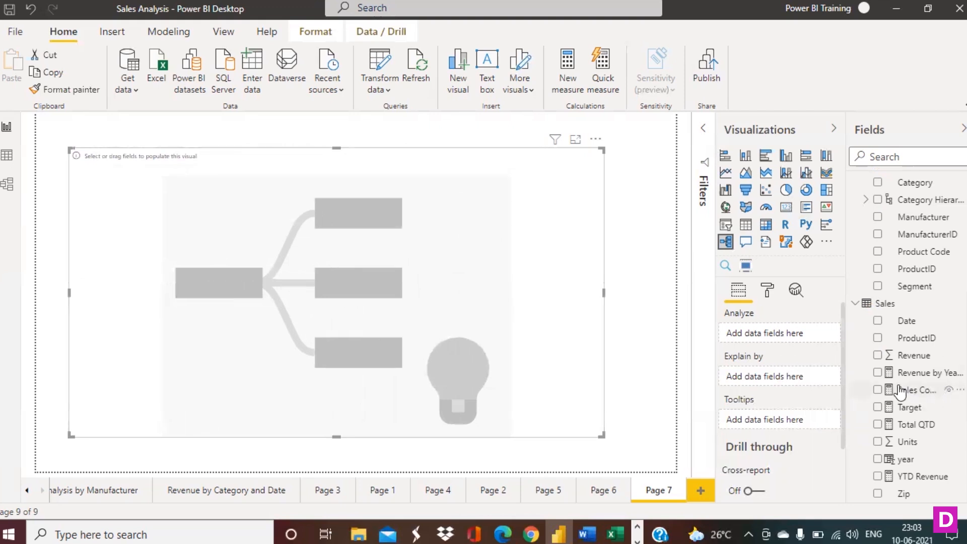
- Set the decomposition tree to analyze Revenue, explained by Country, District, City and product Category
click(878, 356)
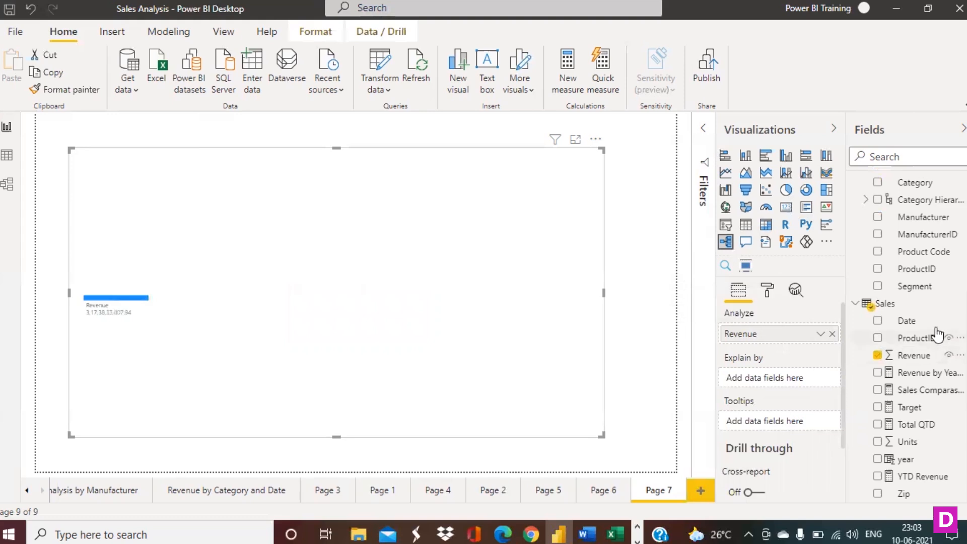
scroll(937, 335, up, 5)
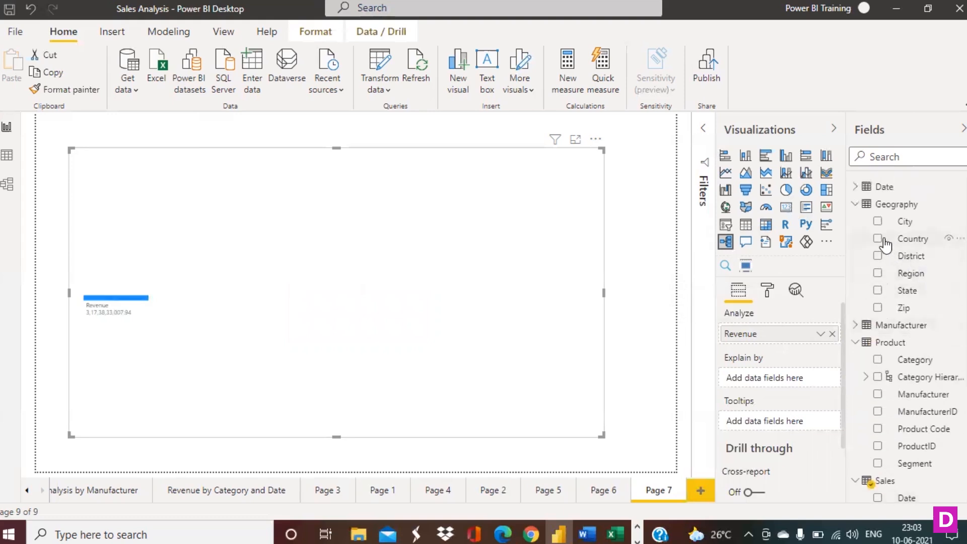
click(878, 239)
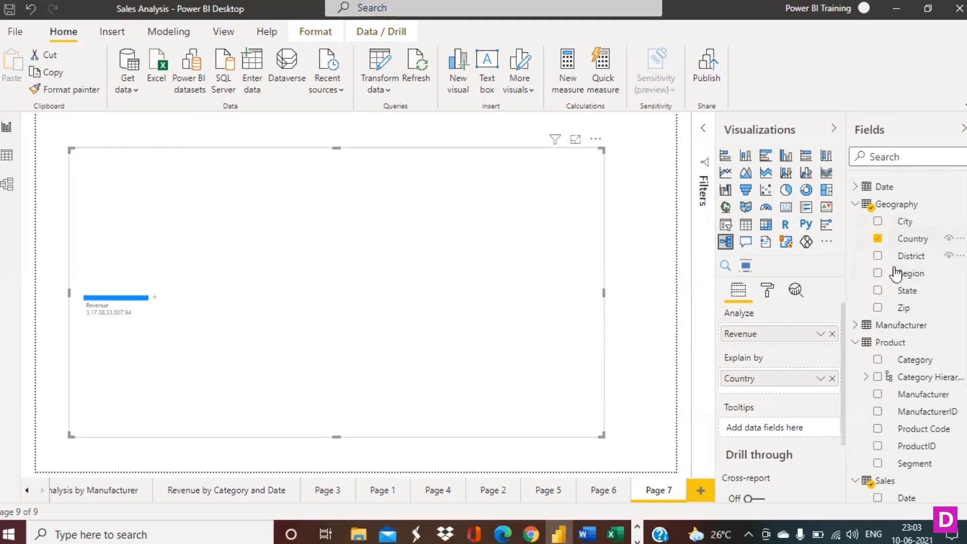
click(878, 257)
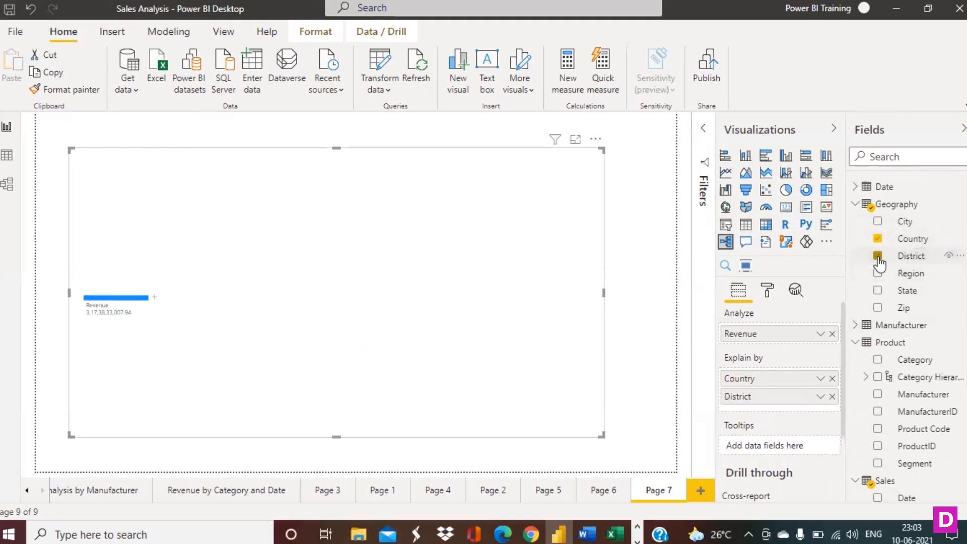
click(878, 222)
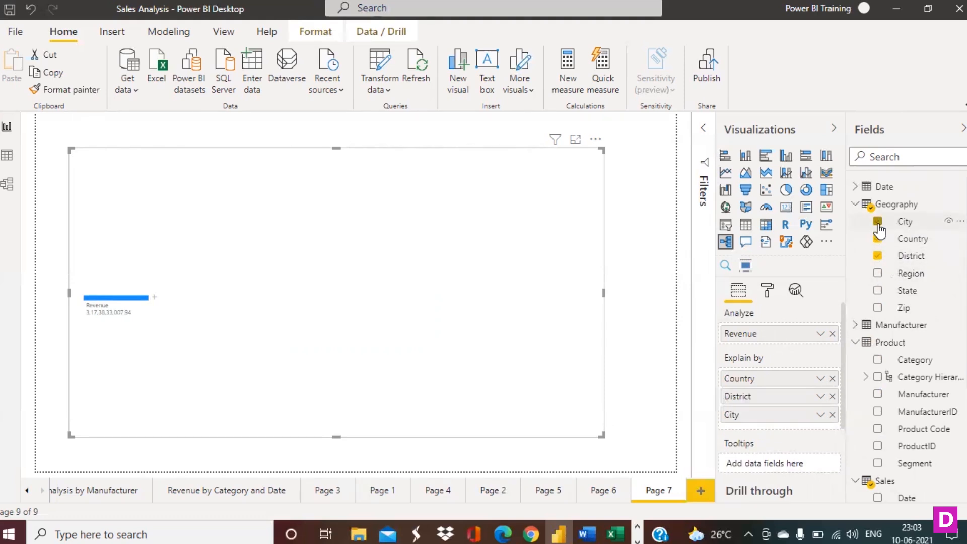
scroll(897, 342, down, 3)
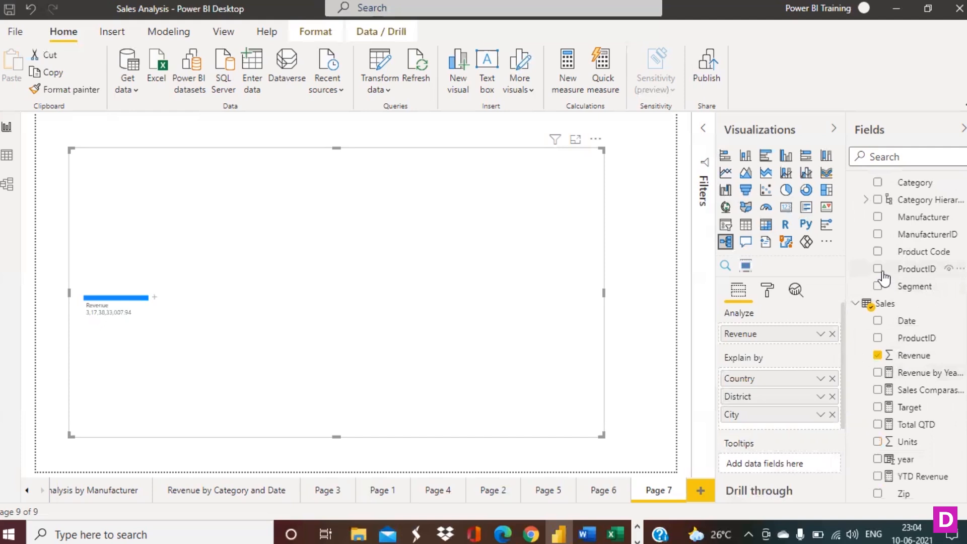
click(878, 183)
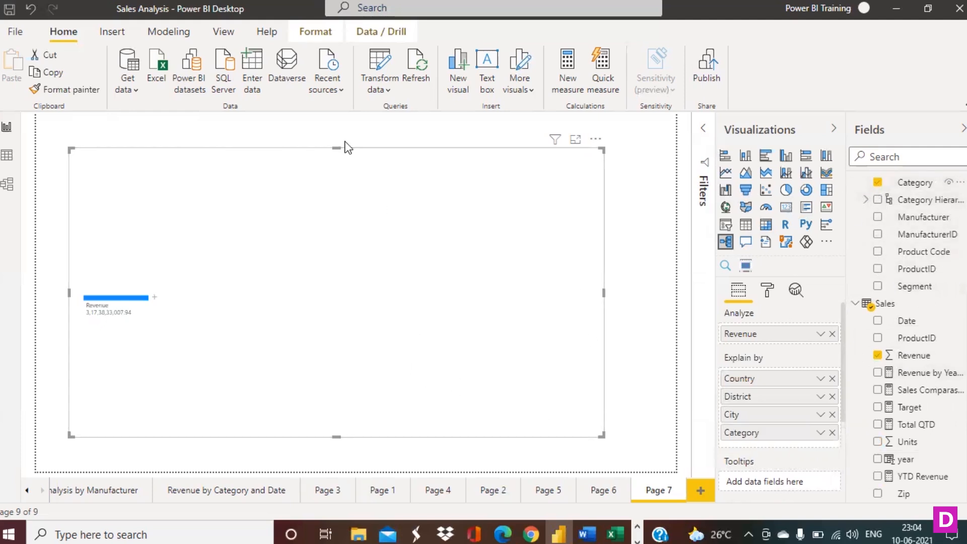
- Extend the decomposition tree slightly upward and split the Revenue node by High value
drag(338, 147, 339, 128)
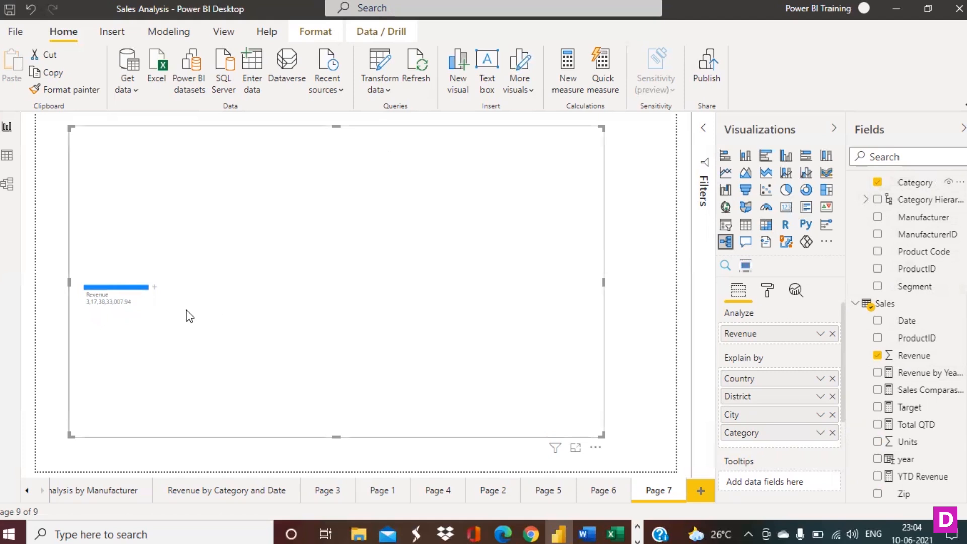
mouse_move(107, 305)
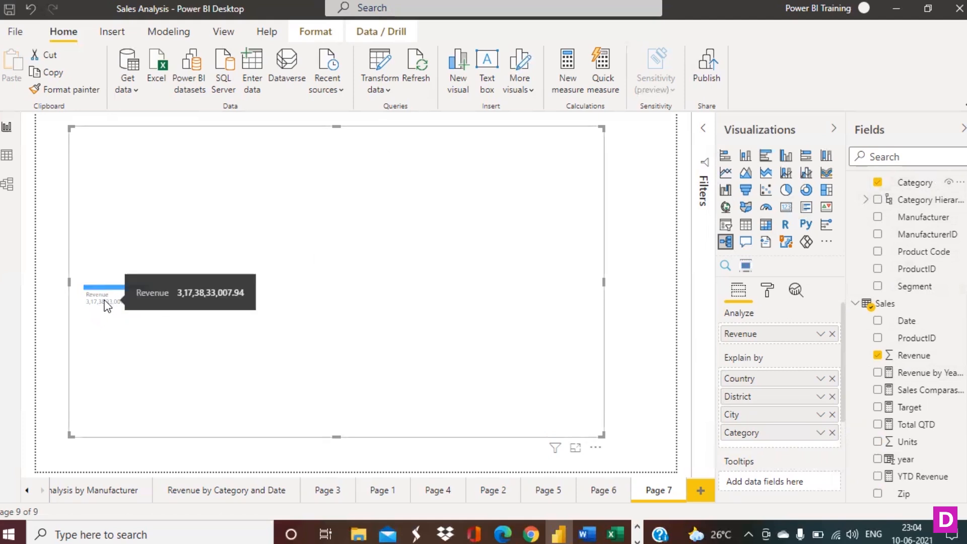
mouse_move(155, 291)
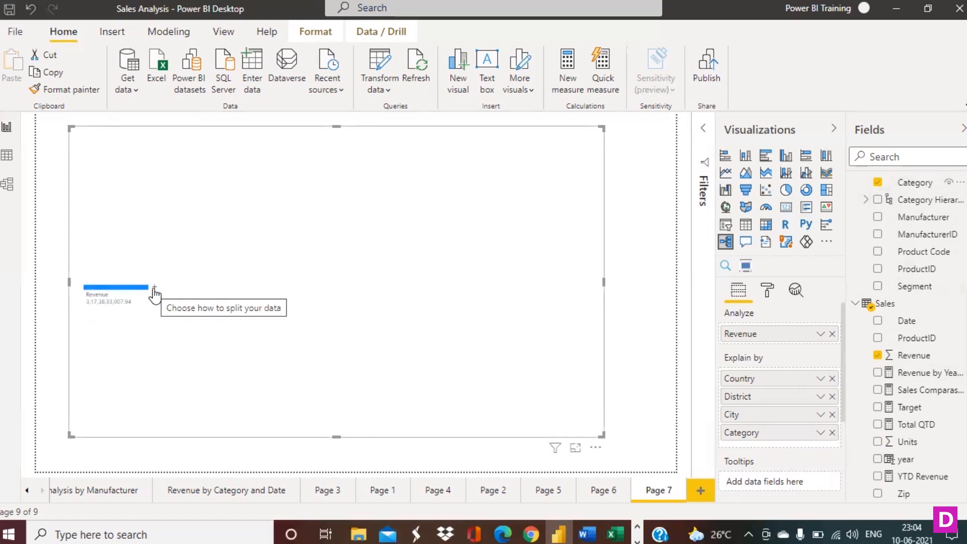
click(154, 289)
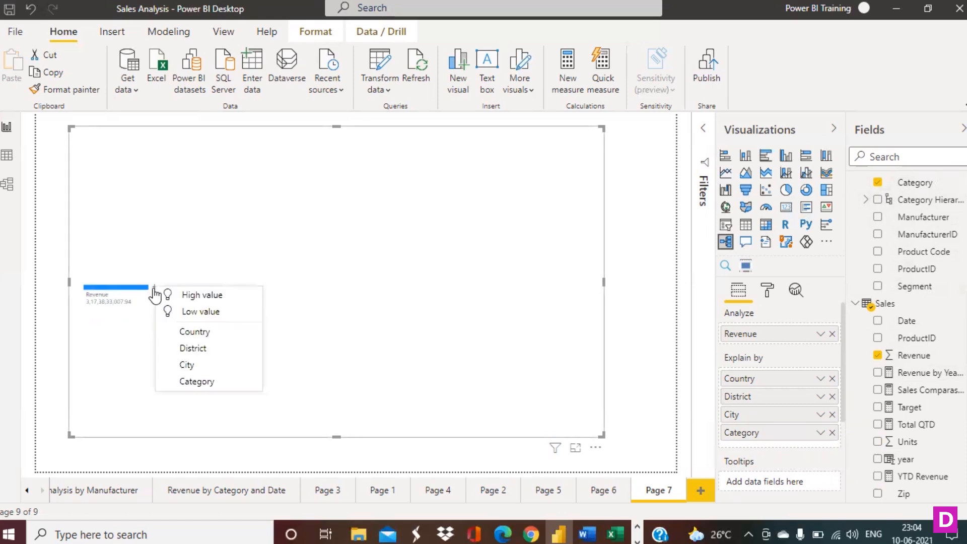
click(185, 296)
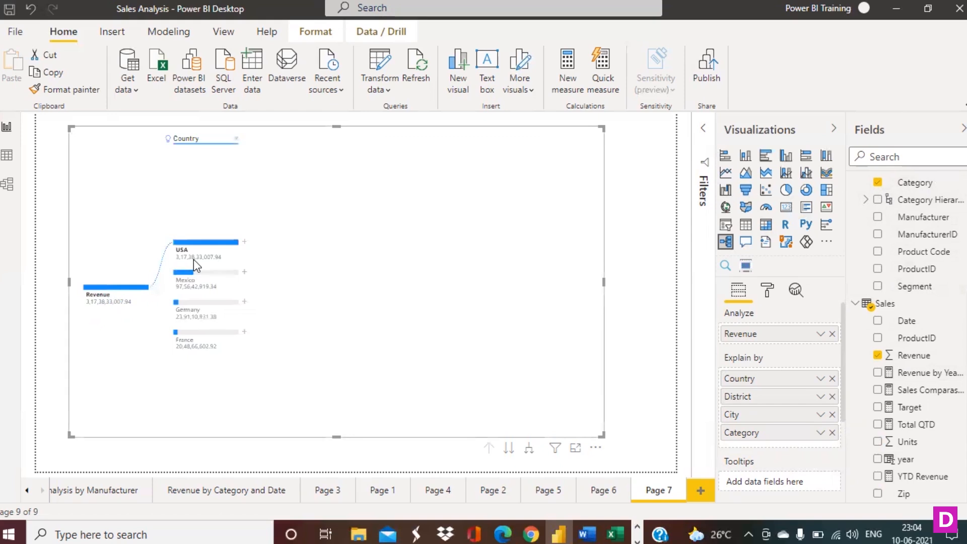
- Review the country bars and split the USA node by High value
mouse_move(200, 242)
mouse_move(211, 280)
mouse_move(210, 334)
click(245, 242)
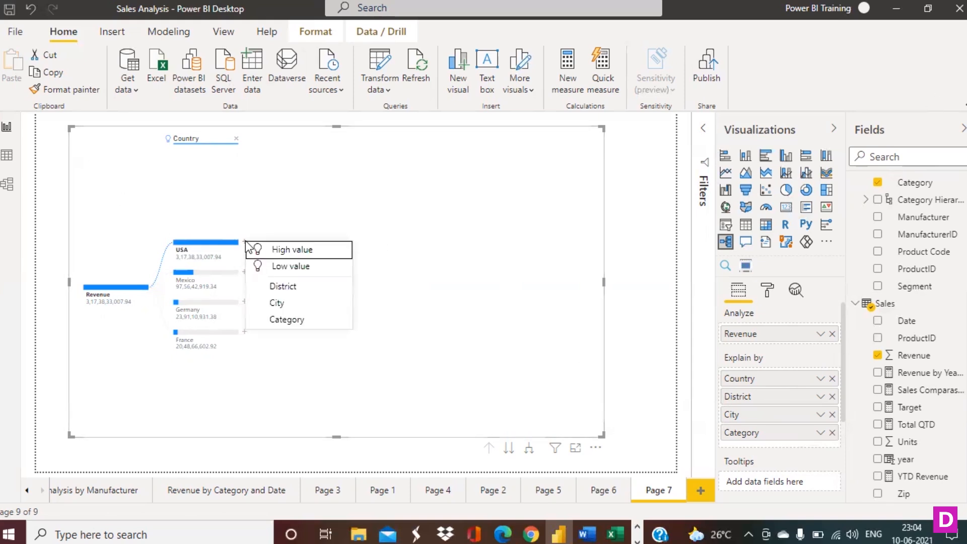
click(287, 251)
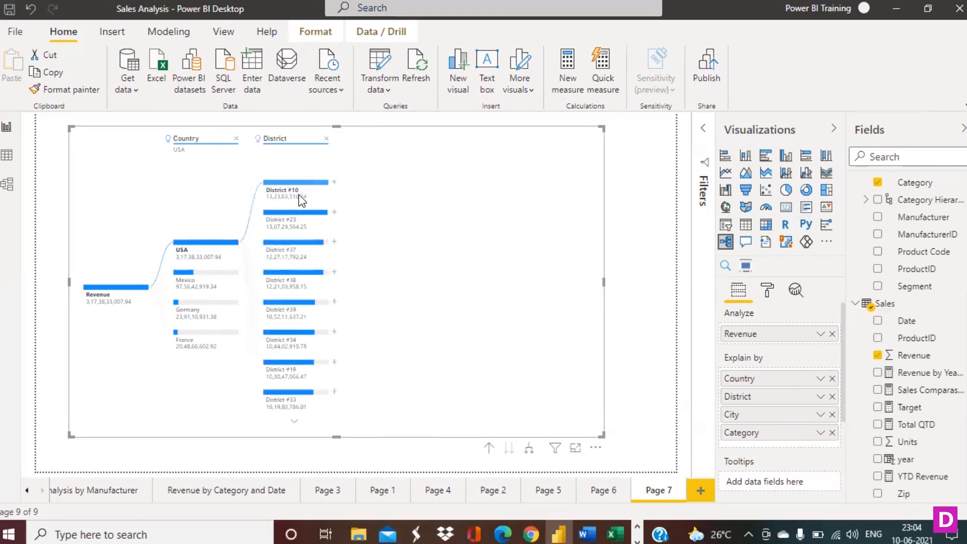
- Review the top districts and split District #23 by High value
mouse_move(302, 199)
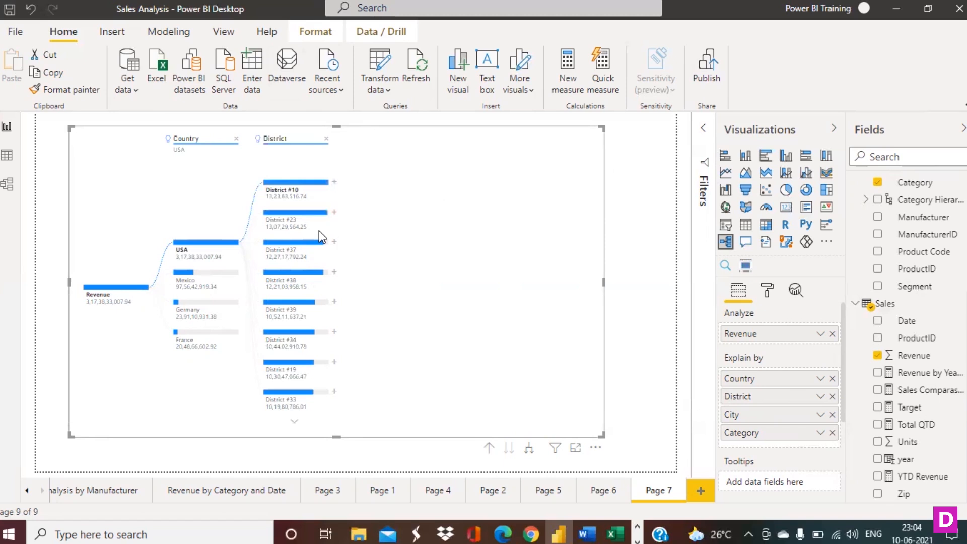
mouse_move(317, 221)
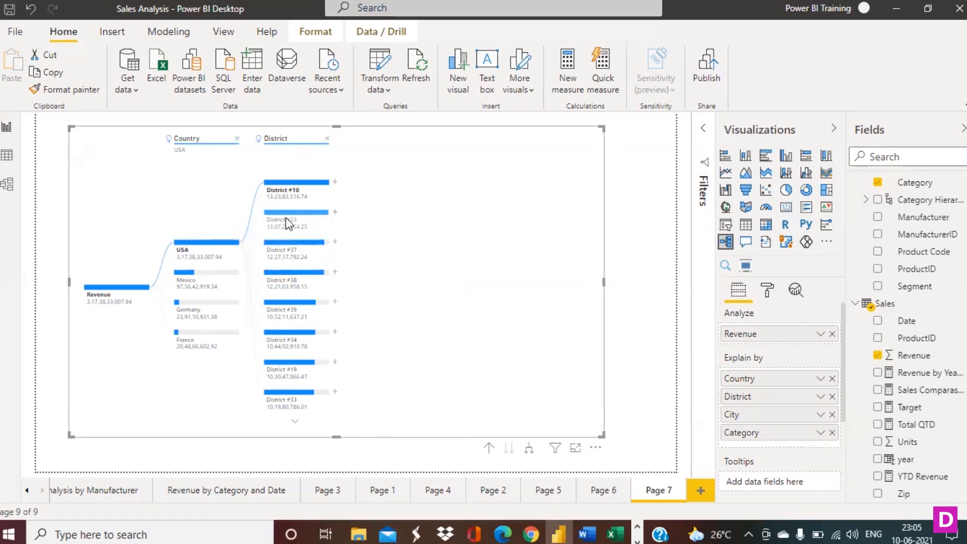
click(336, 214)
click(372, 220)
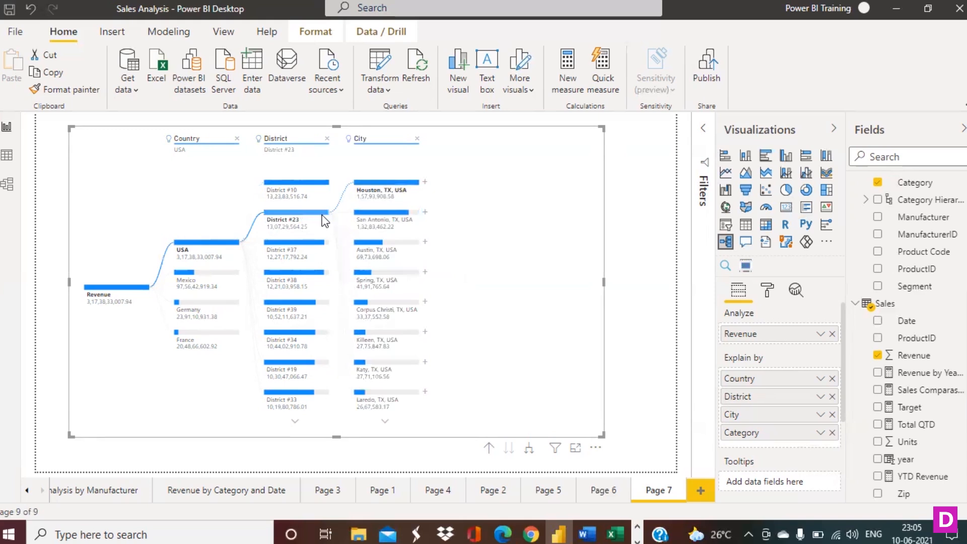
- Try to split the Laredo, TX node by High value, and remove the added Category level
mouse_move(325, 216)
mouse_move(417, 403)
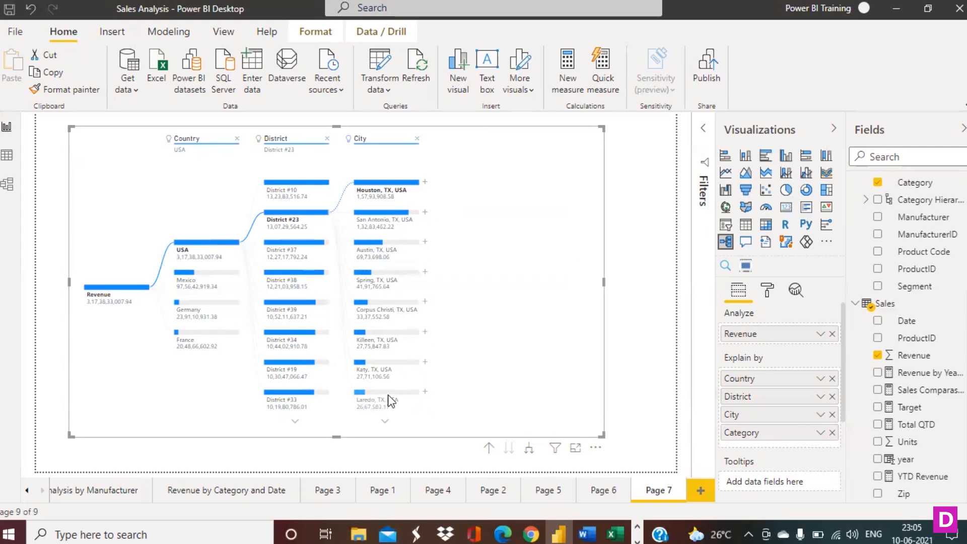
click(425, 394)
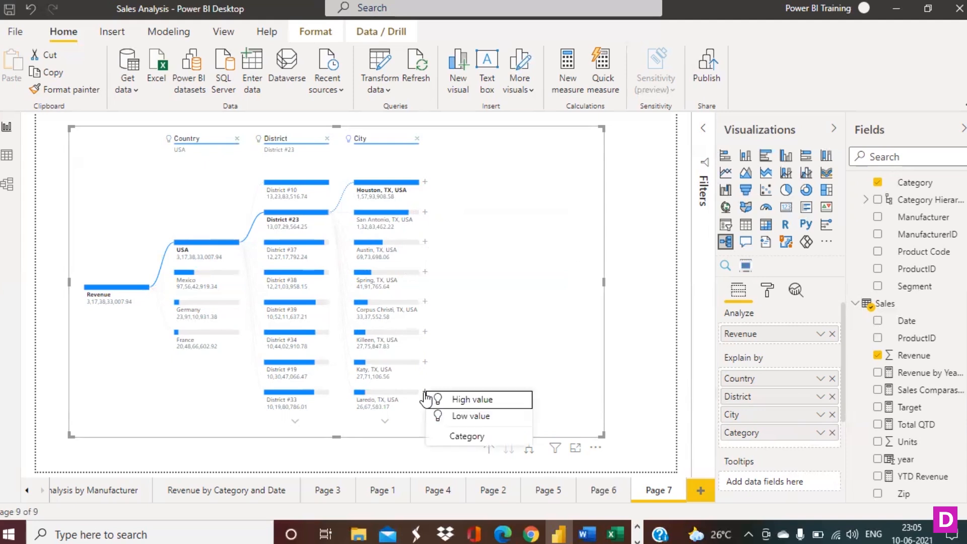
click(463, 399)
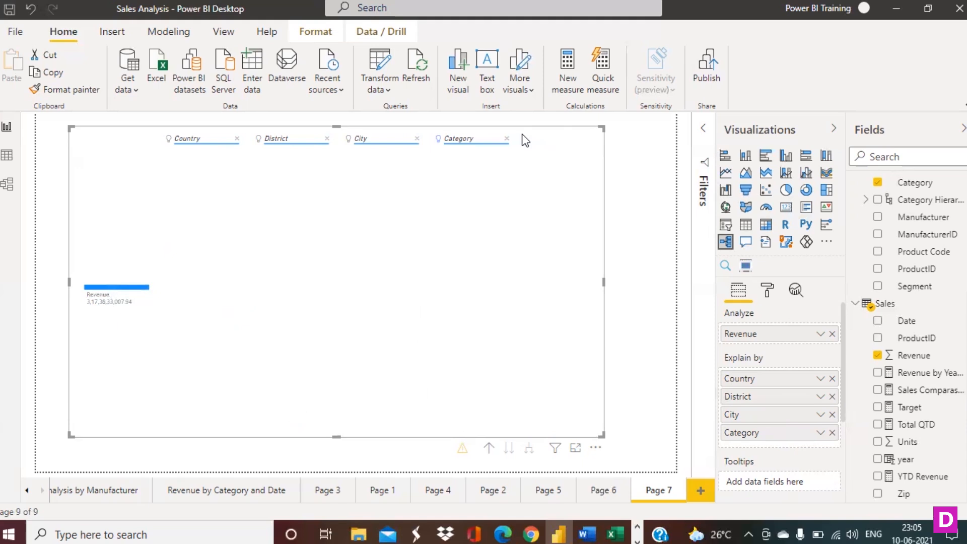
click(507, 139)
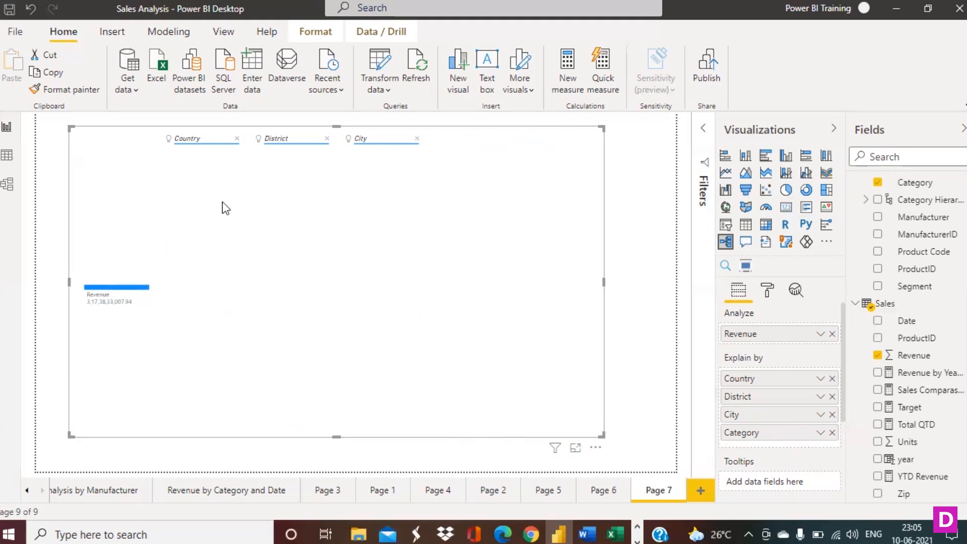
- Widen the decomposition tree and expand it again from the Revenue node
drag(604, 282, 644, 282)
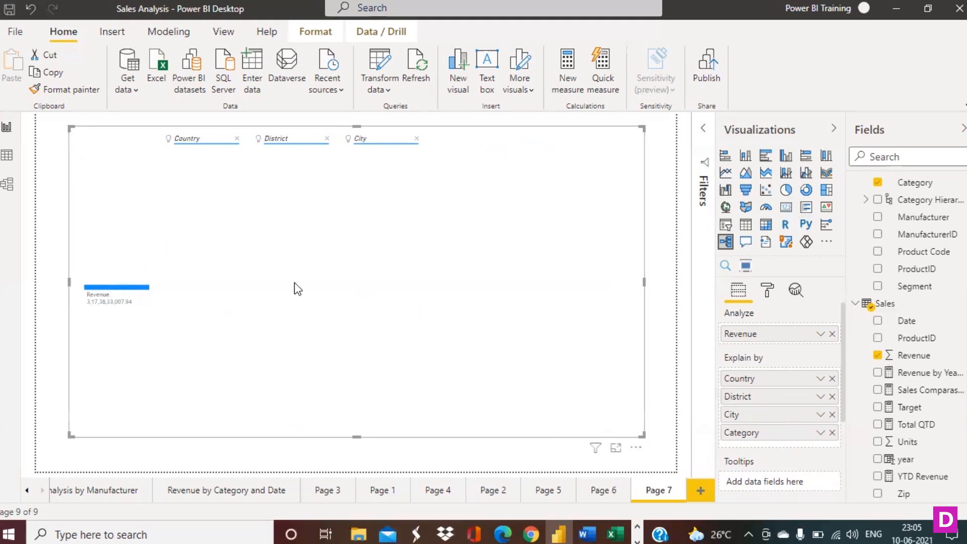
click(123, 287)
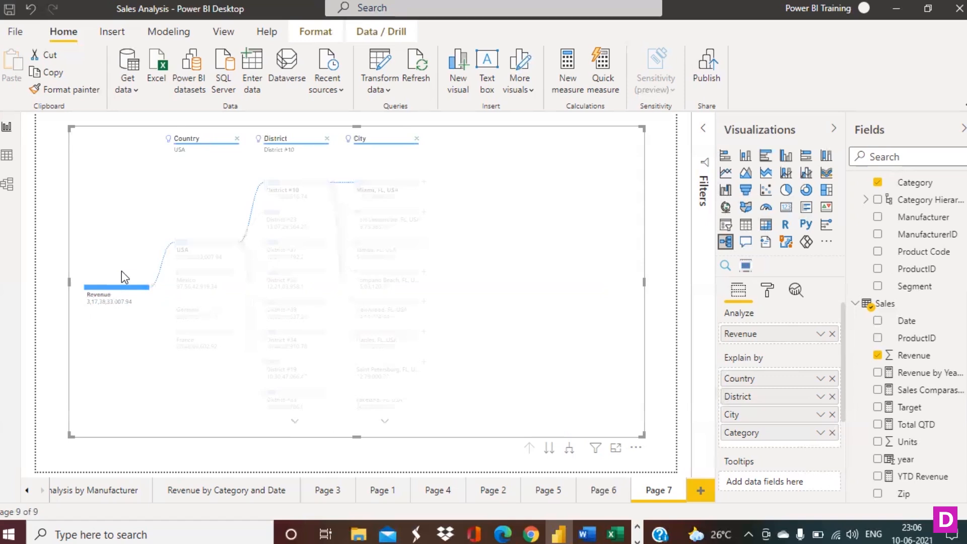
click(114, 288)
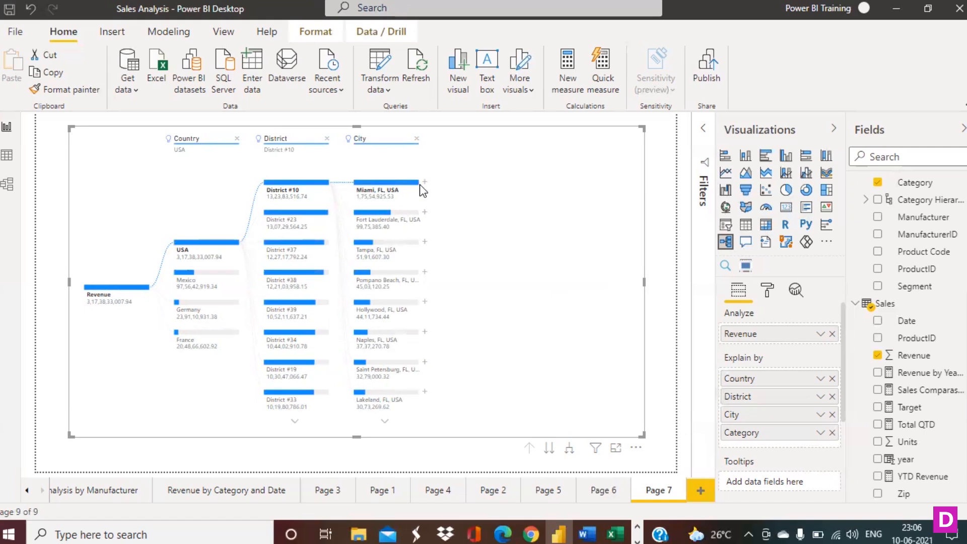
- Try to split the Lakeland, FL node by High value, and remove the added Category level
click(425, 391)
click(447, 395)
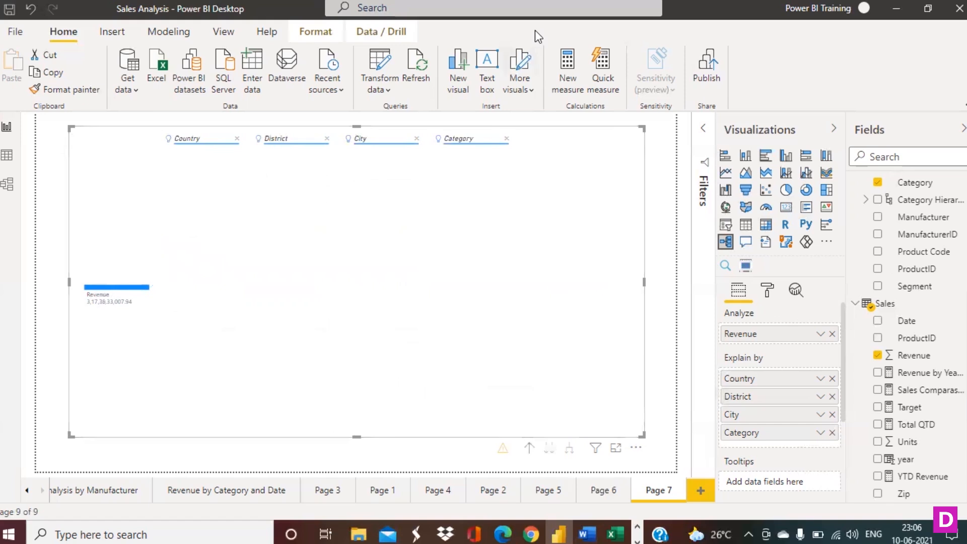
click(506, 139)
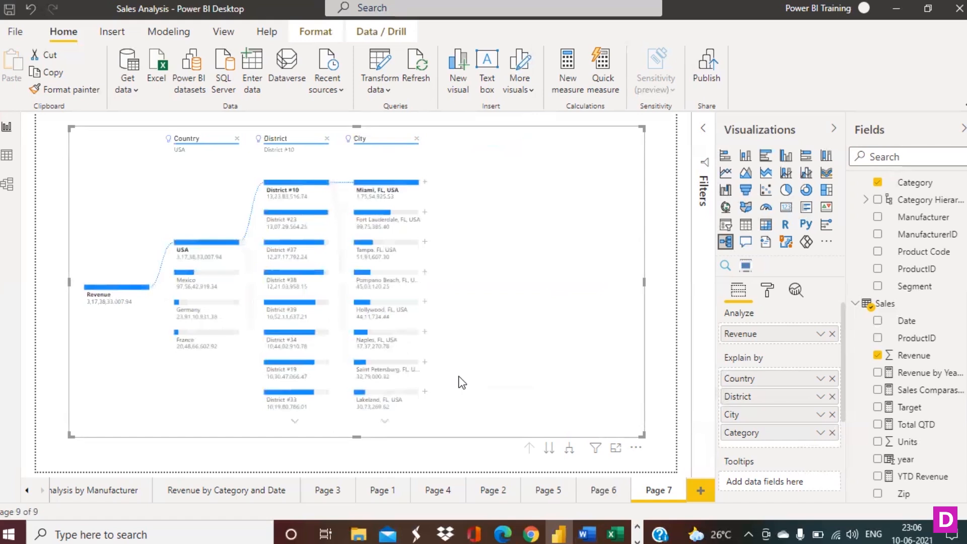
- Split the Miami, FL node by High value and widen the decomposition tree almost to the page edge
click(426, 182)
click(455, 190)
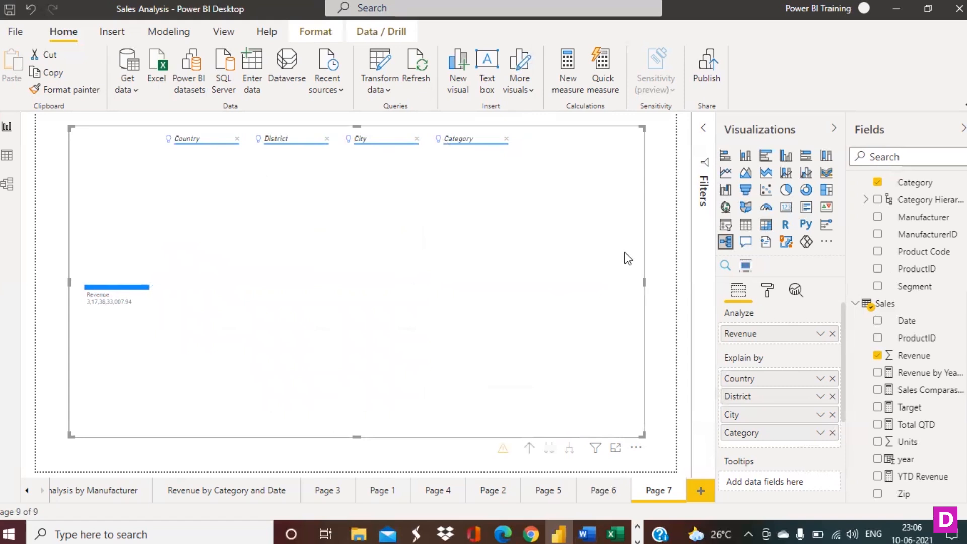
drag(643, 282, 679, 288)
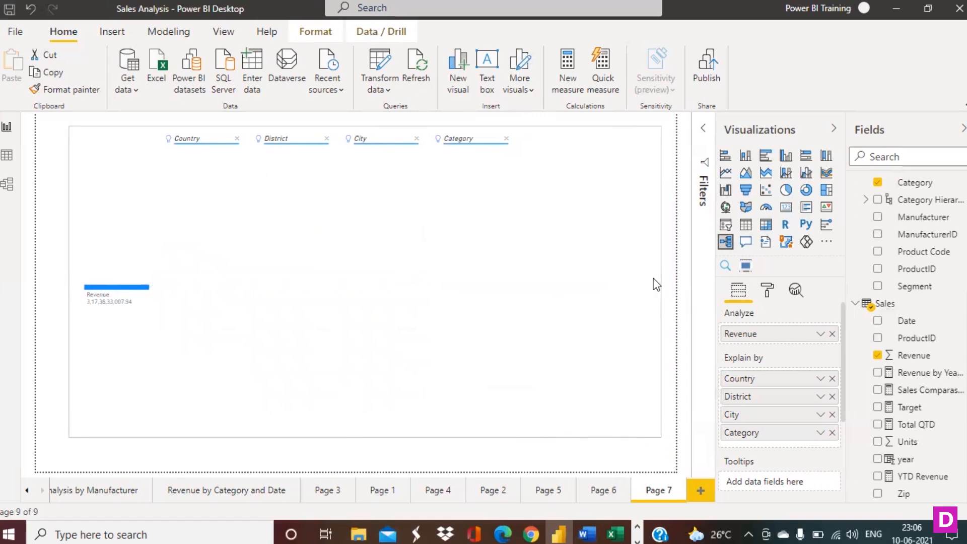
- Try the High value and Low value options for the tree's Category level
click(463, 143)
click(475, 154)
click(464, 134)
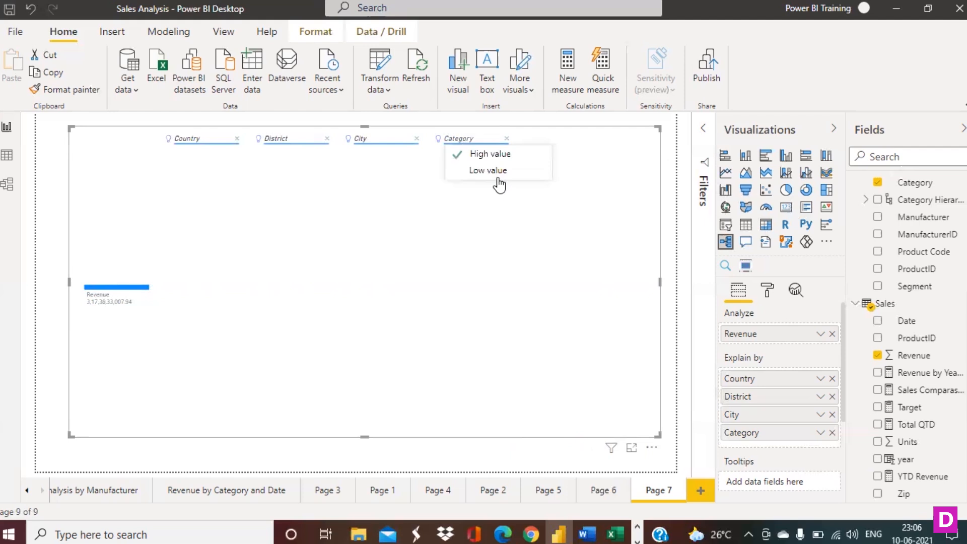
click(495, 167)
click(471, 144)
click(474, 152)
- Remove the Category level, expand the tree again from the Revenue node, and deselect the visual
click(506, 139)
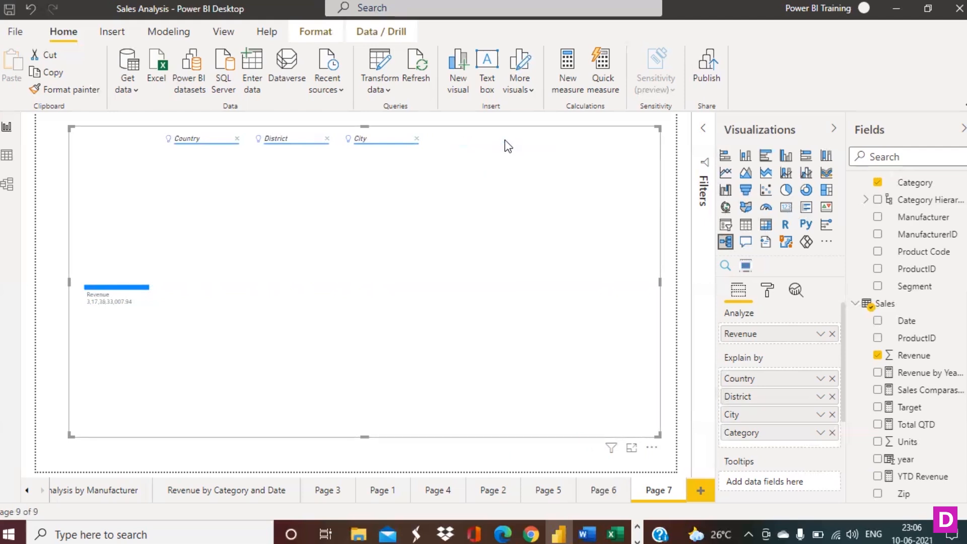
click(138, 285)
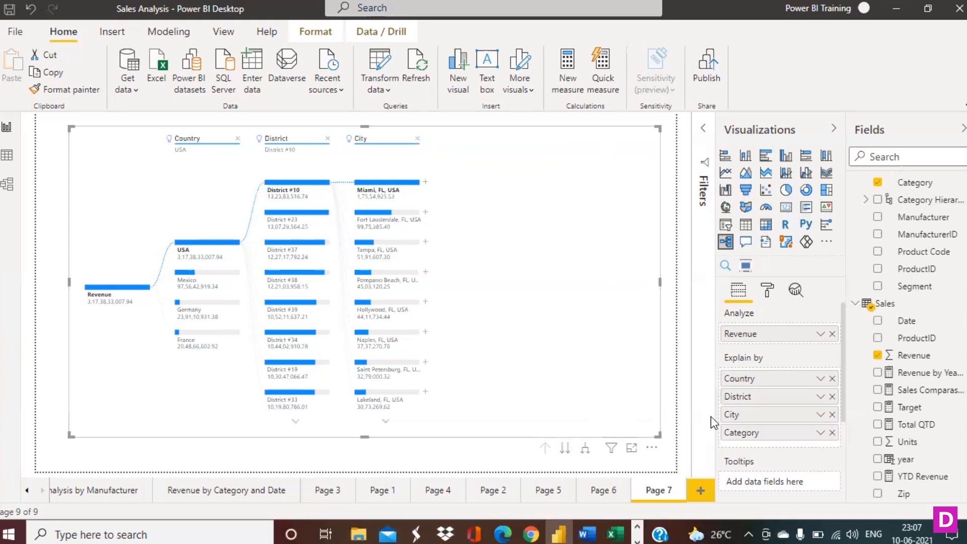
click(672, 398)
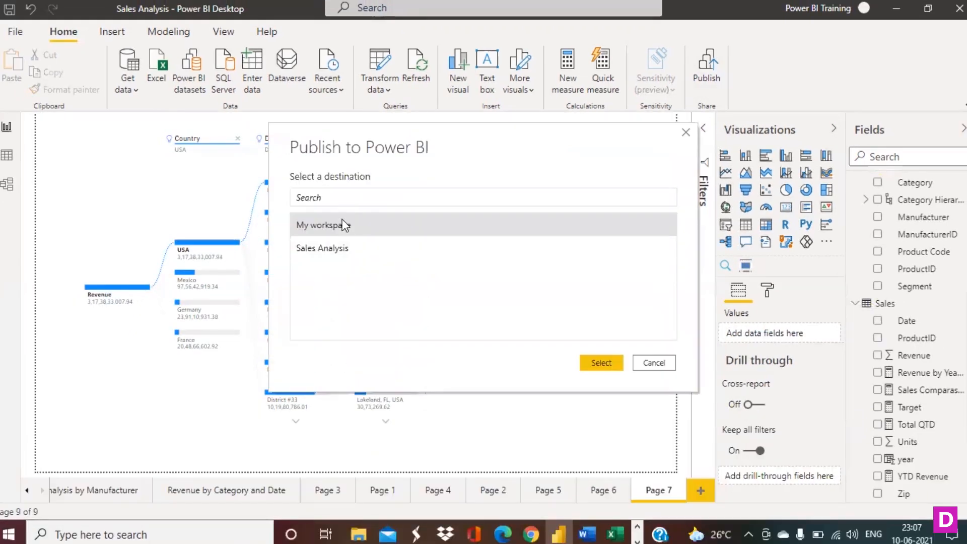
- Publish the report to My workspace, replacing the existing Sales Analysis dataset, and switch to the Power BI service in Chrome
click(601, 363)
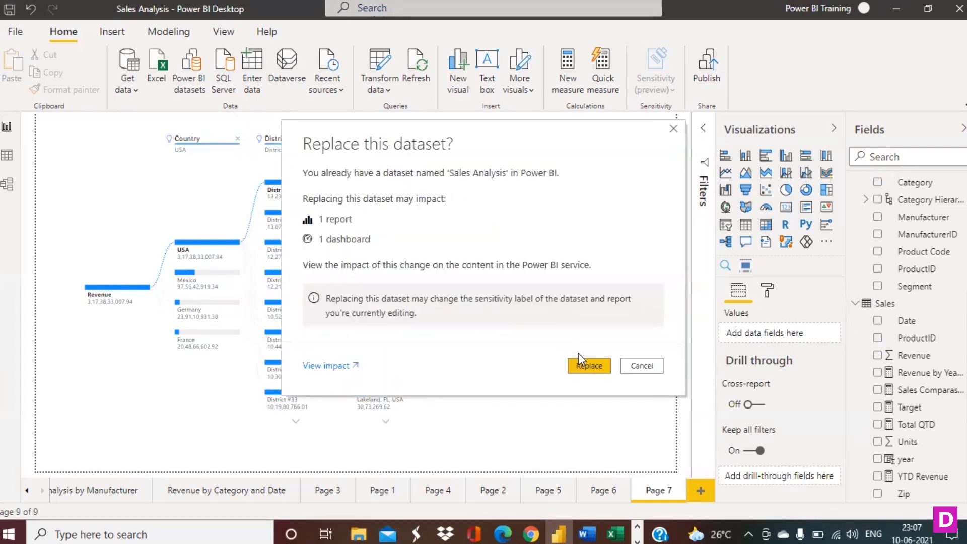
click(587, 368)
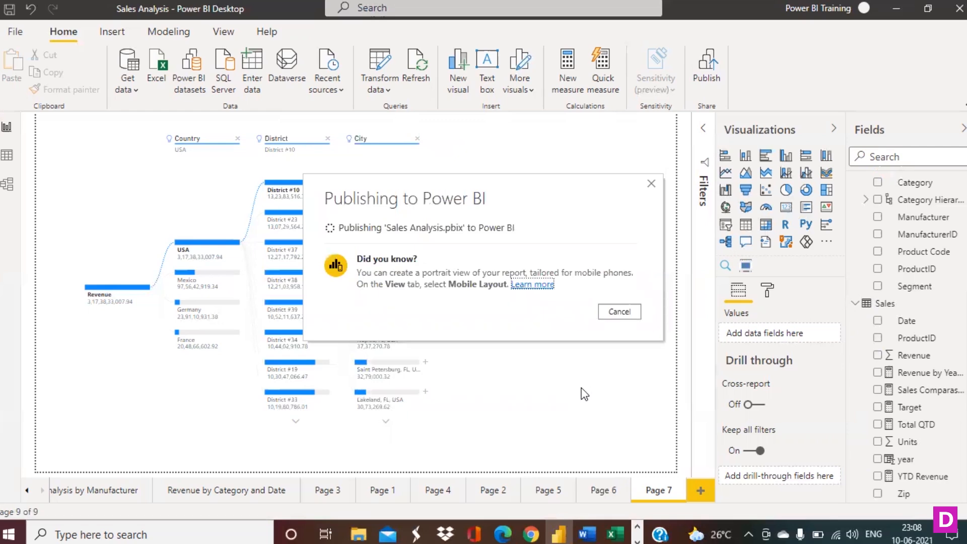
click(526, 532)
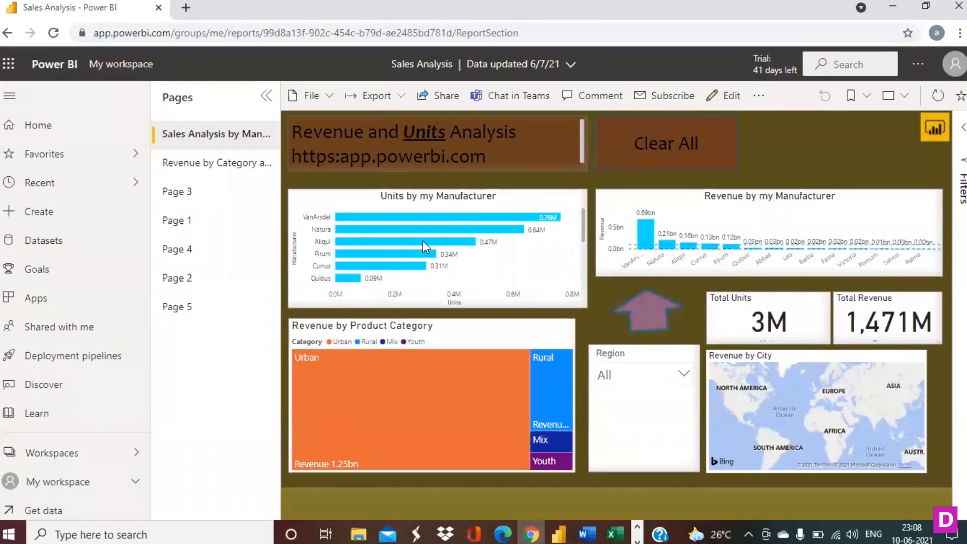
- Reload the published Sales Analysis report in Chrome and dismiss the publishing confirmation in Power BI Desktop
click(558, 534)
key(alt+Tab)
click(52, 34)
key(alt+Tab)
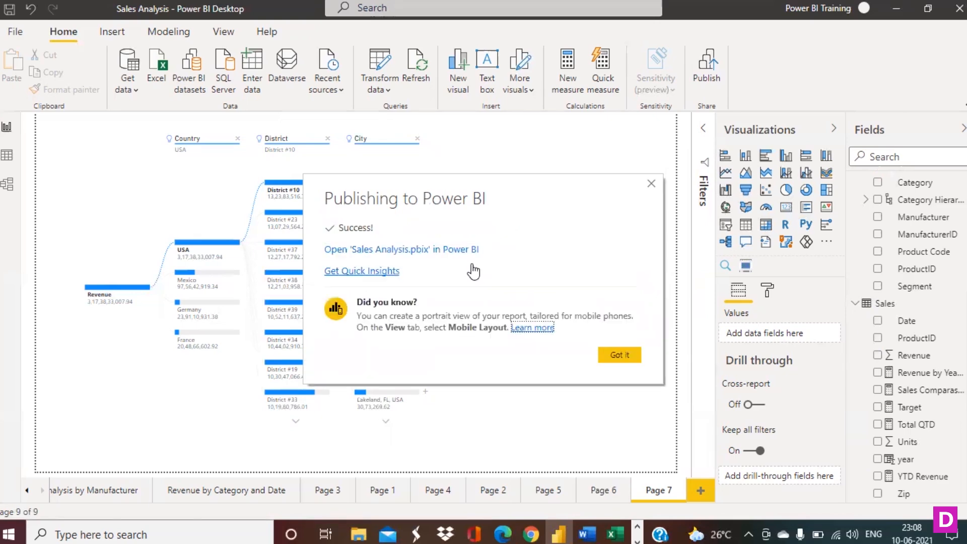
click(620, 353)
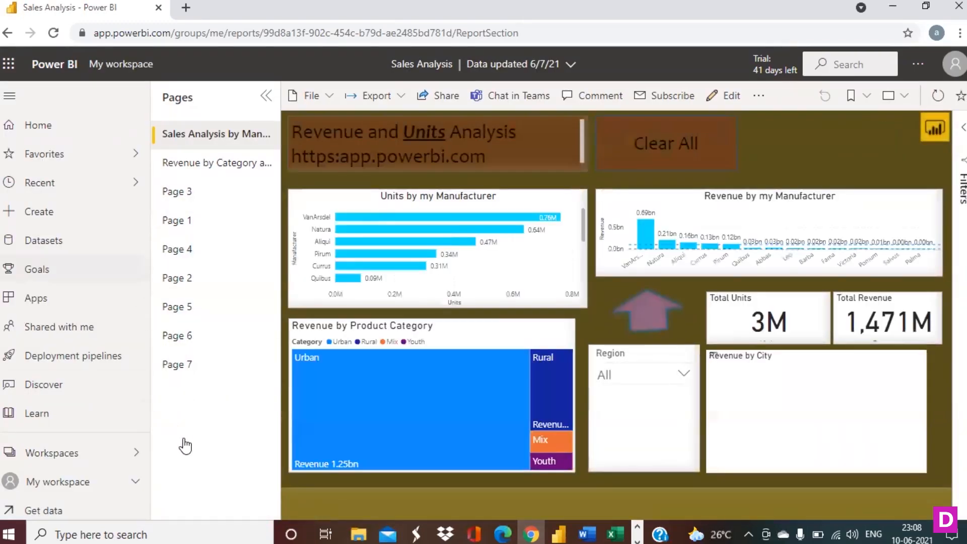
- Open Page 7 of the published report and explore the decomposition tree's Mexico, Germany, France and USA nodes
click(189, 367)
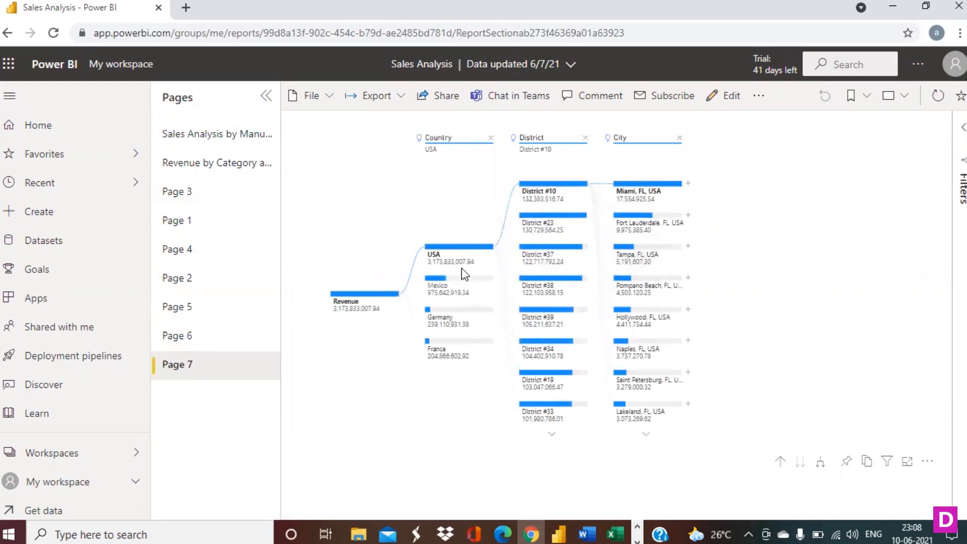
mouse_move(568, 182)
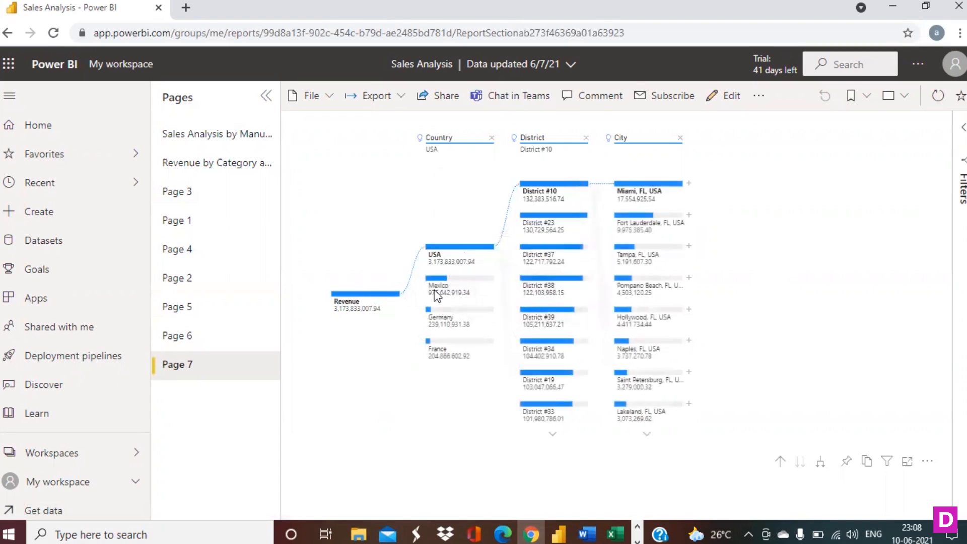
click(473, 277)
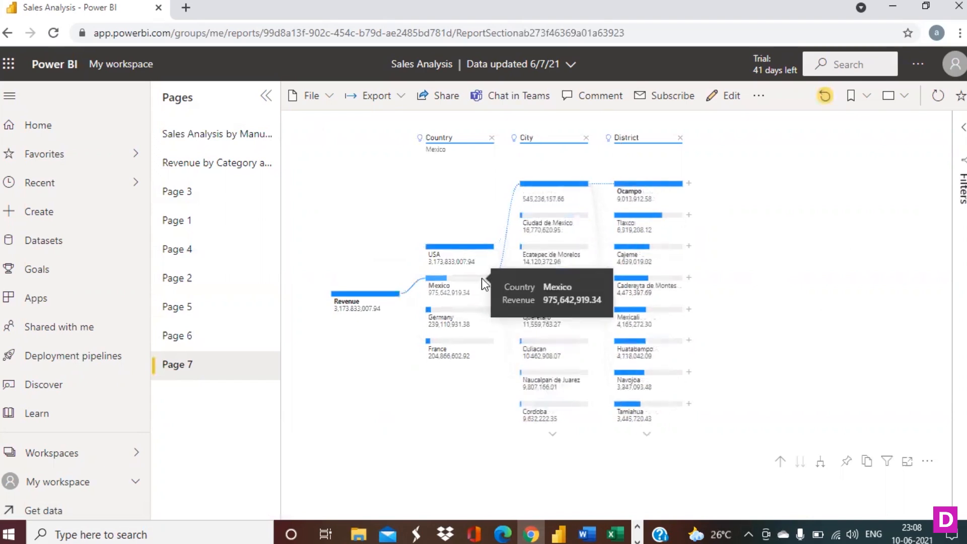
click(443, 309)
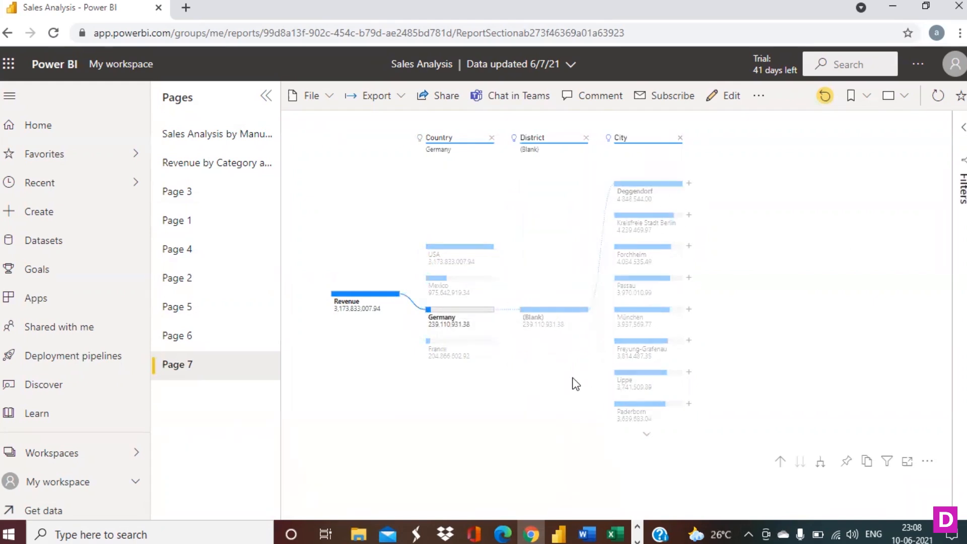
mouse_move(451, 343)
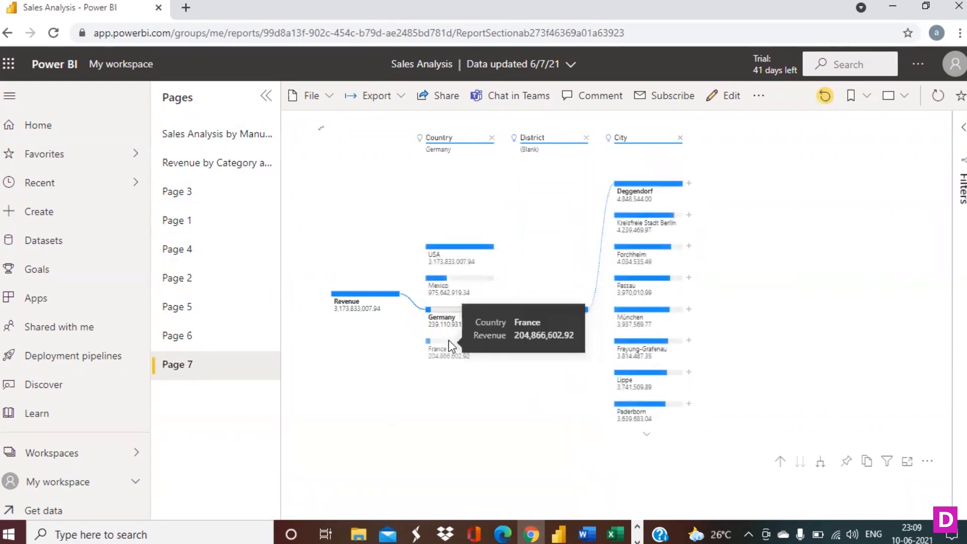
click(450, 343)
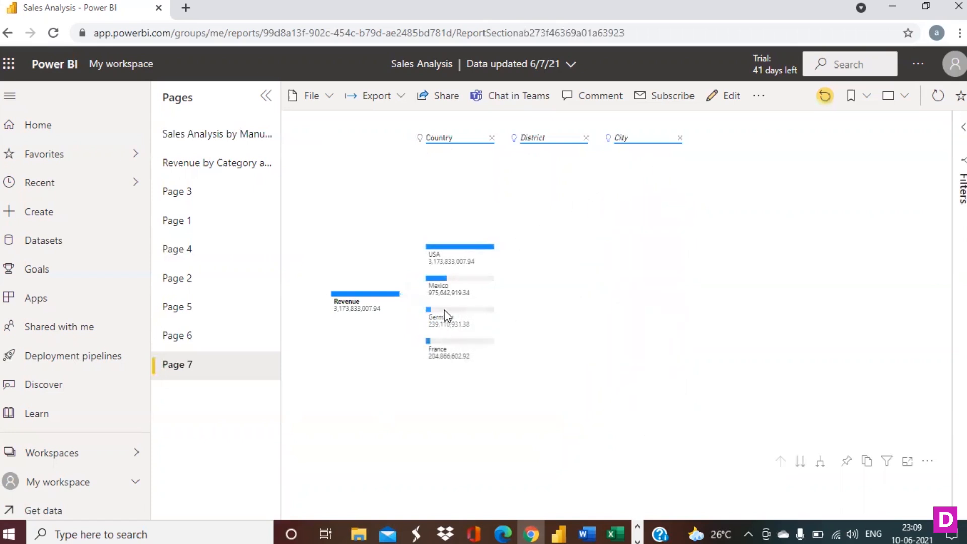
click(447, 280)
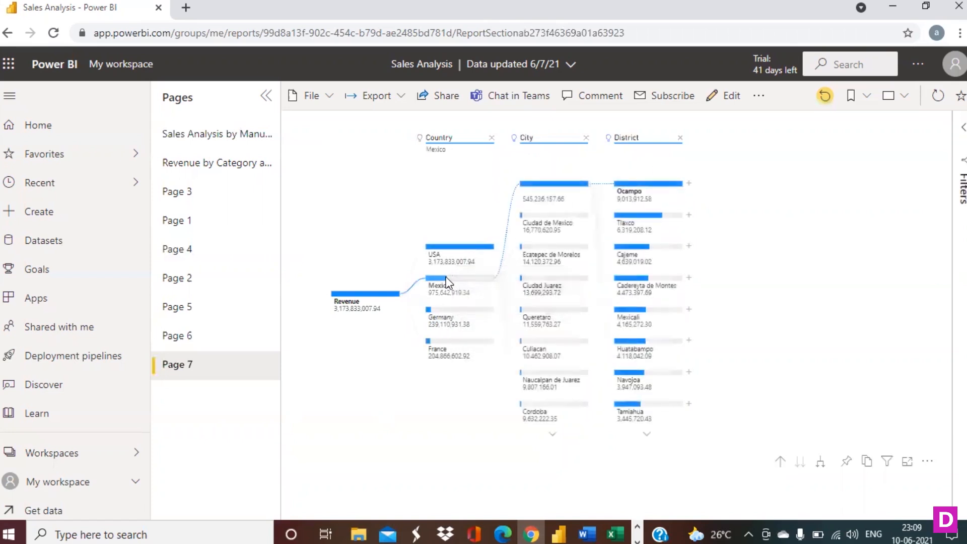
click(454, 248)
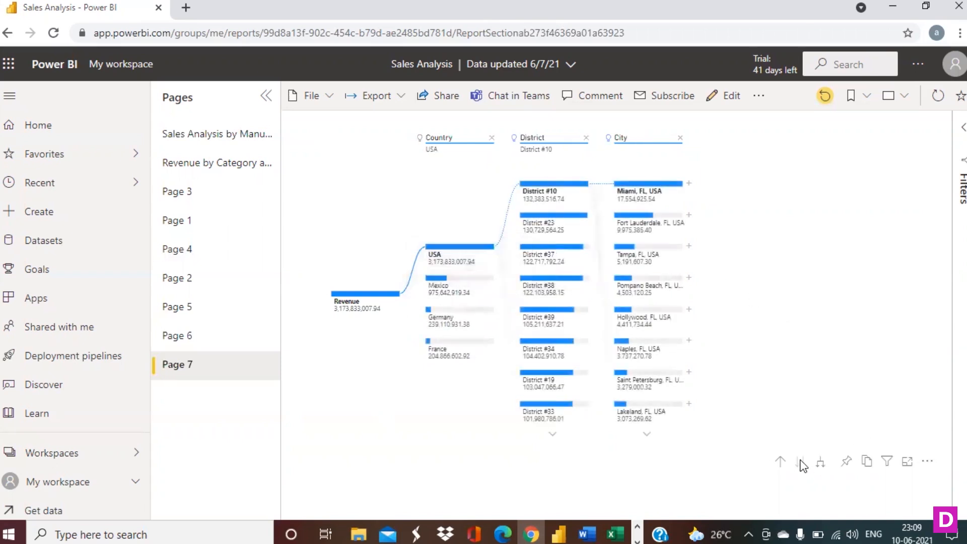
- Select the Miami, FL node, drill the decomposition tree up, and advance it two levels down the hierarchy to product categories
click(656, 187)
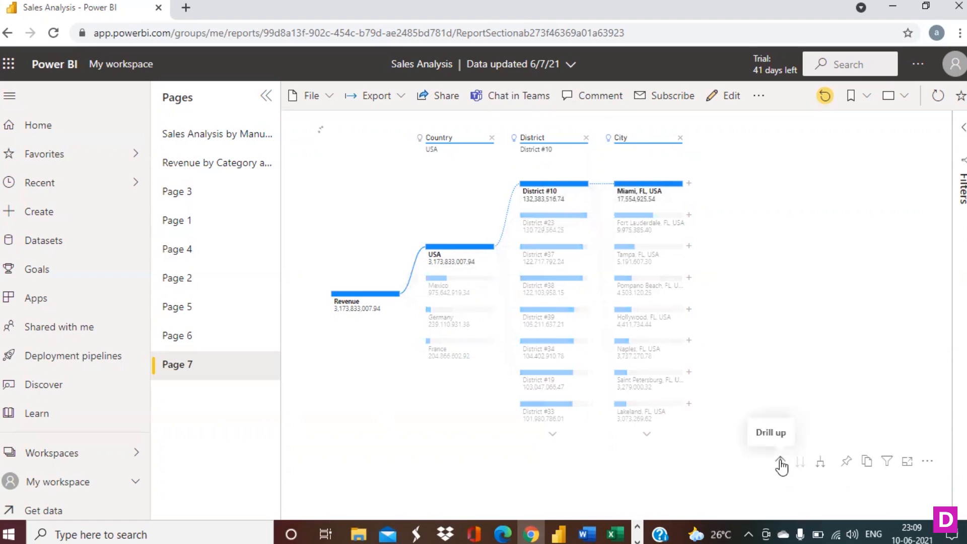
click(780, 461)
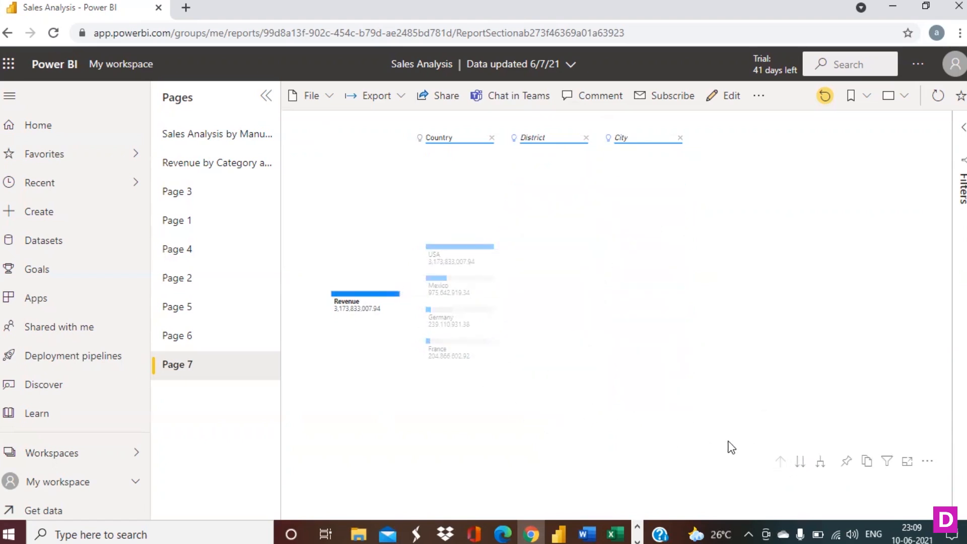
click(800, 462)
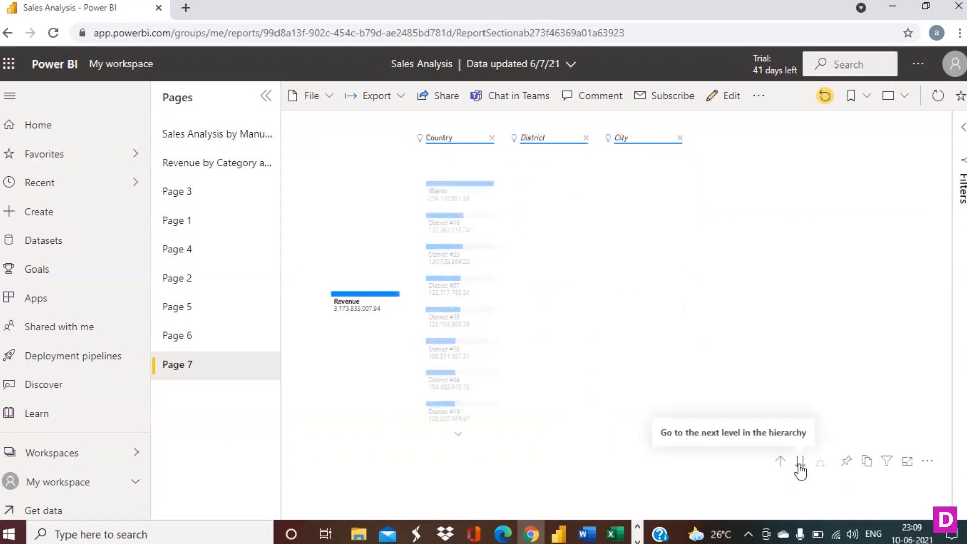
click(800, 462)
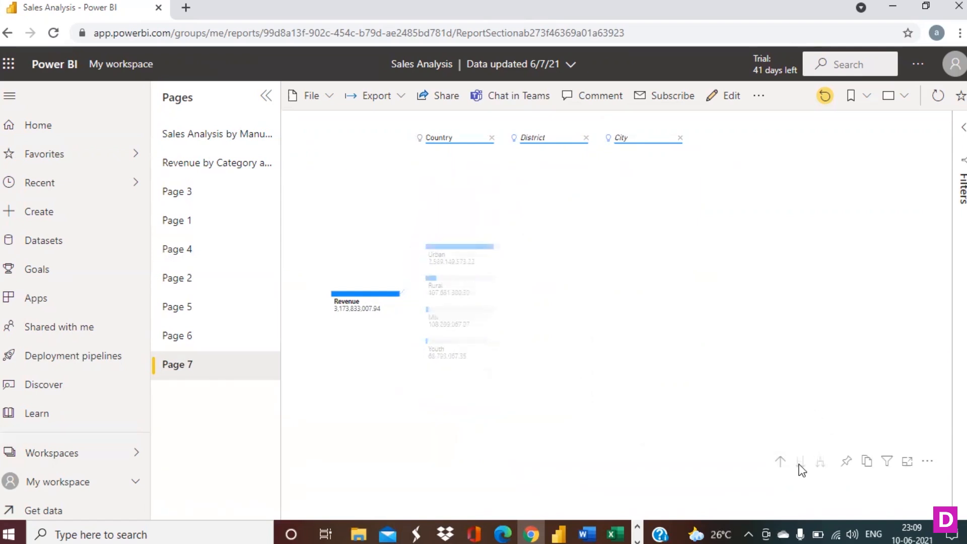
- Open Page 6 and inspect the VanArsdel, Urban, Leo, Abbas and Barba influencers of Revenue in the key influencers visual
click(194, 334)
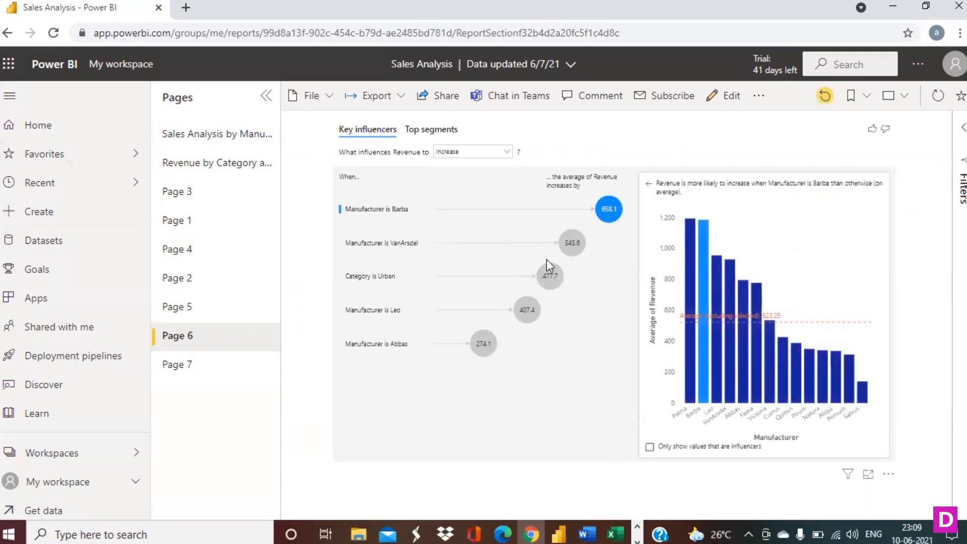
click(577, 247)
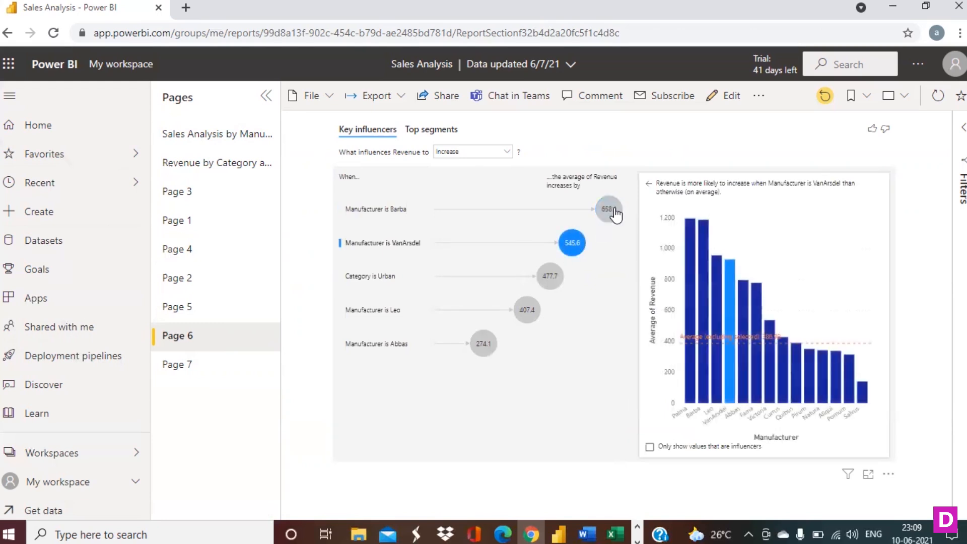
click(549, 283)
click(528, 314)
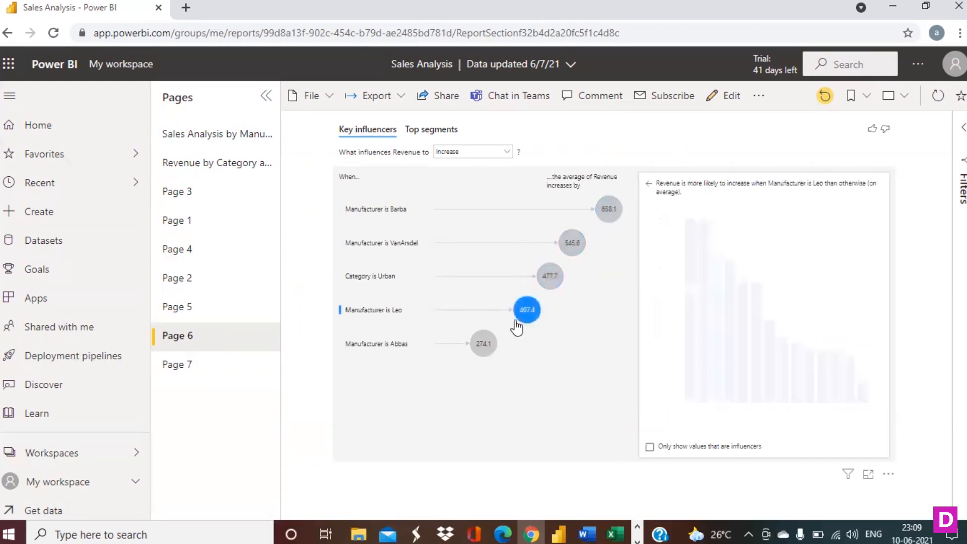
click(496, 344)
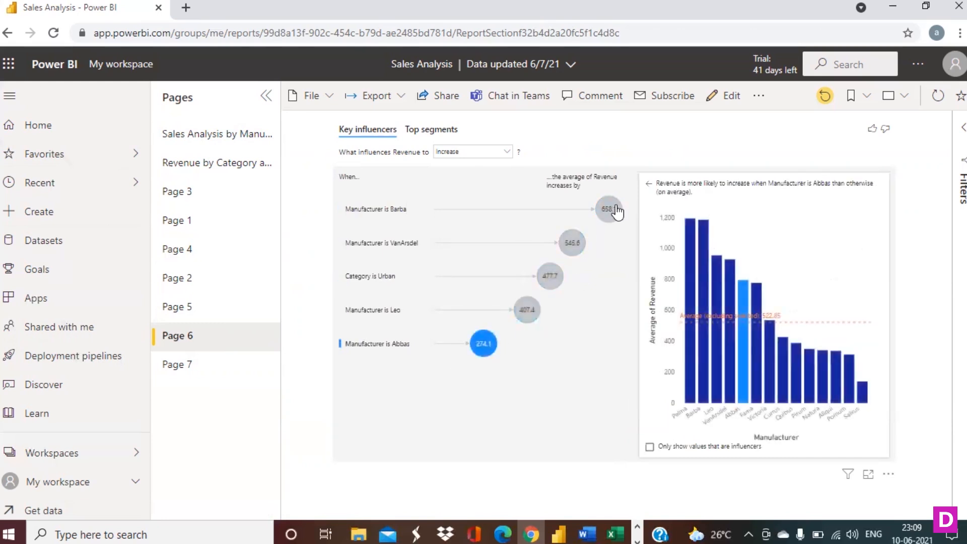
click(597, 214)
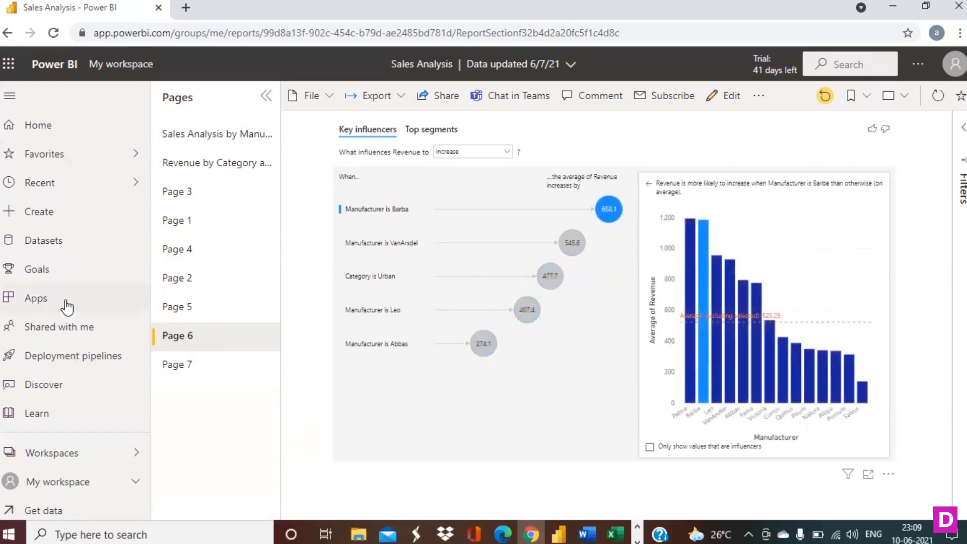
- View Page 5 and return to the Sales Analysis by Manufacturer page
click(183, 308)
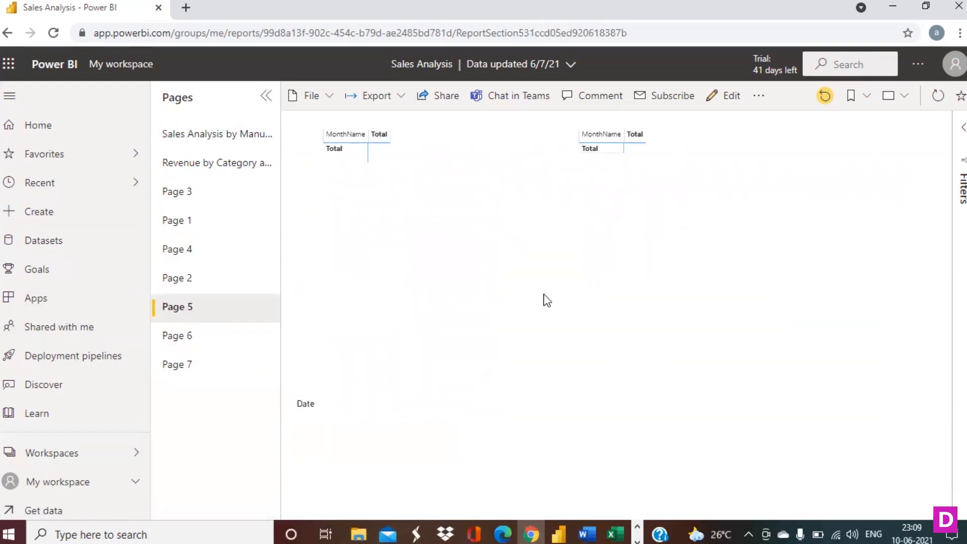
click(223, 140)
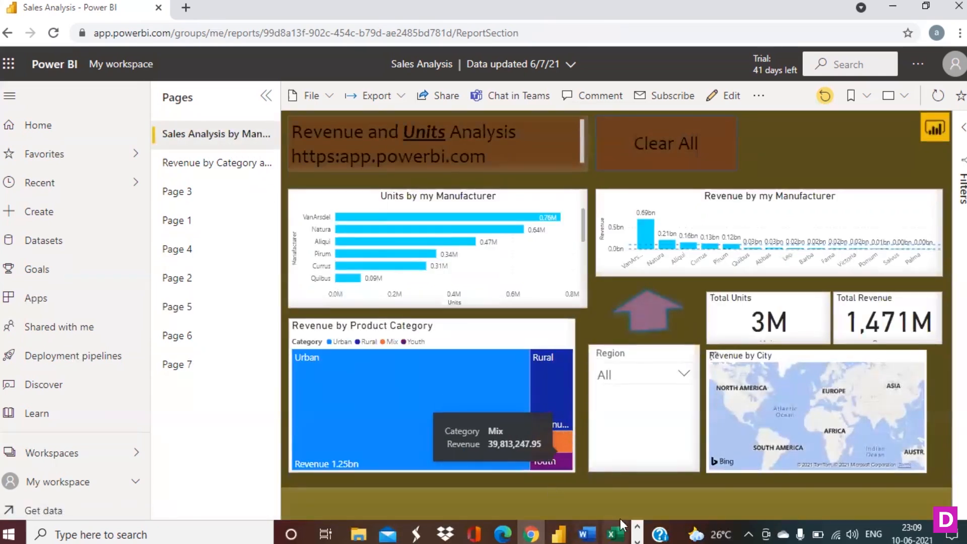
- Switch to the Q&A presentation in PowerPoint and start the slide show from slide 18 on the AI splits feature
click(557, 533)
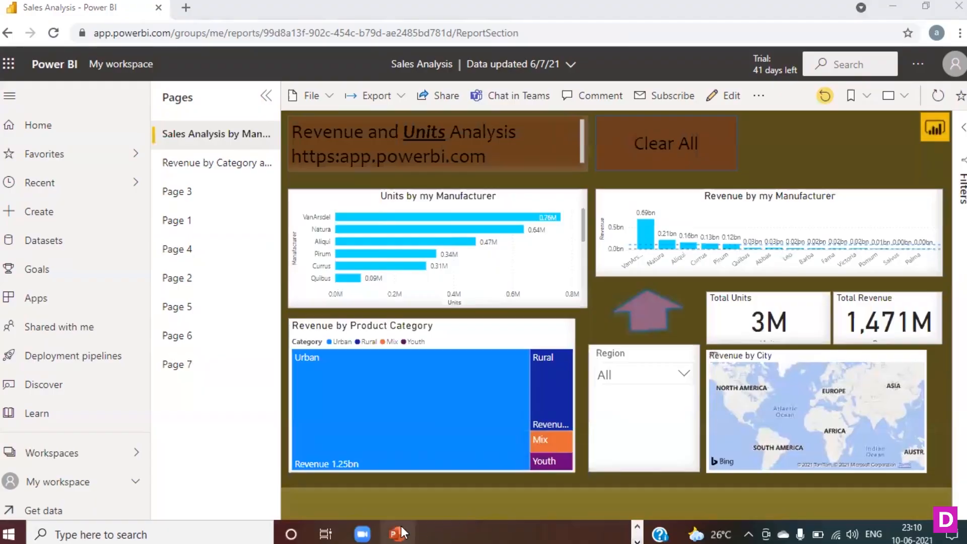
click(401, 531)
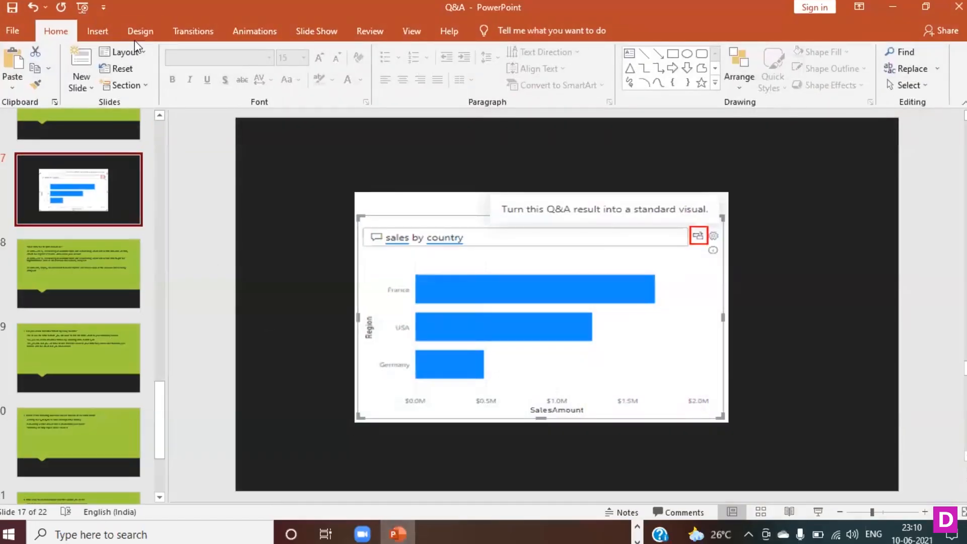
click(85, 265)
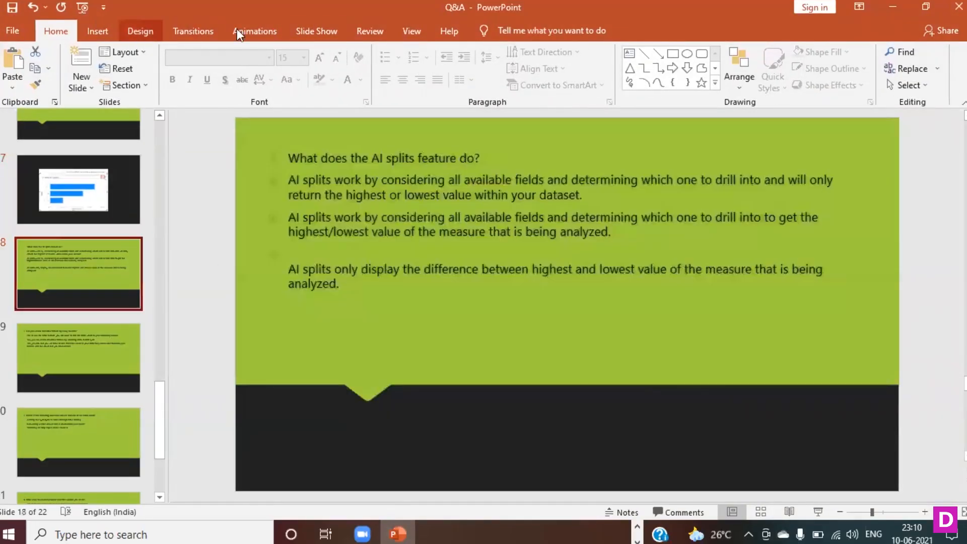
click(320, 30)
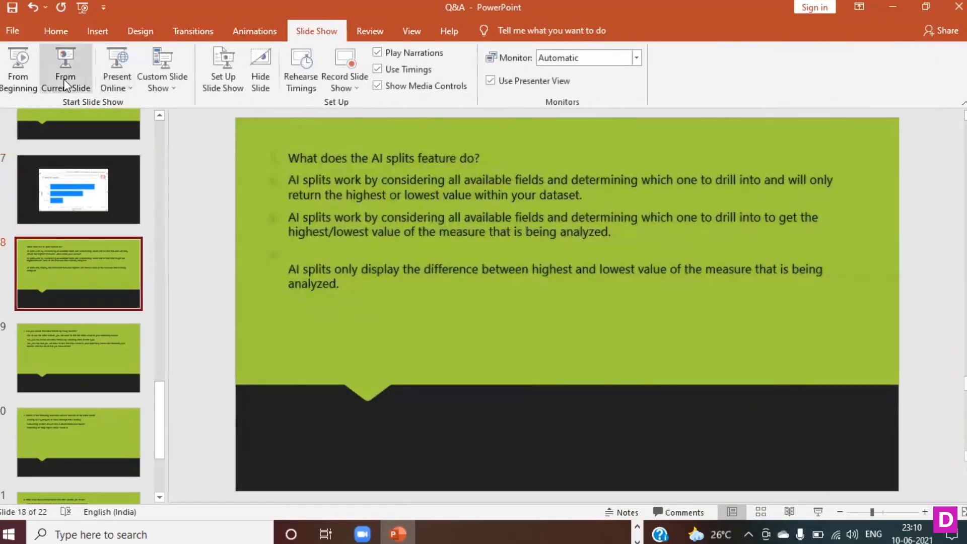
click(65, 81)
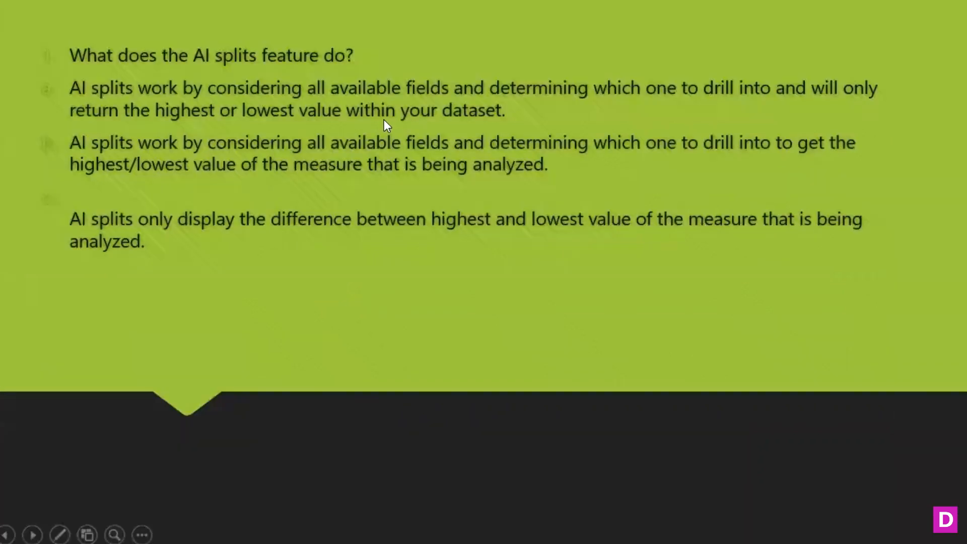